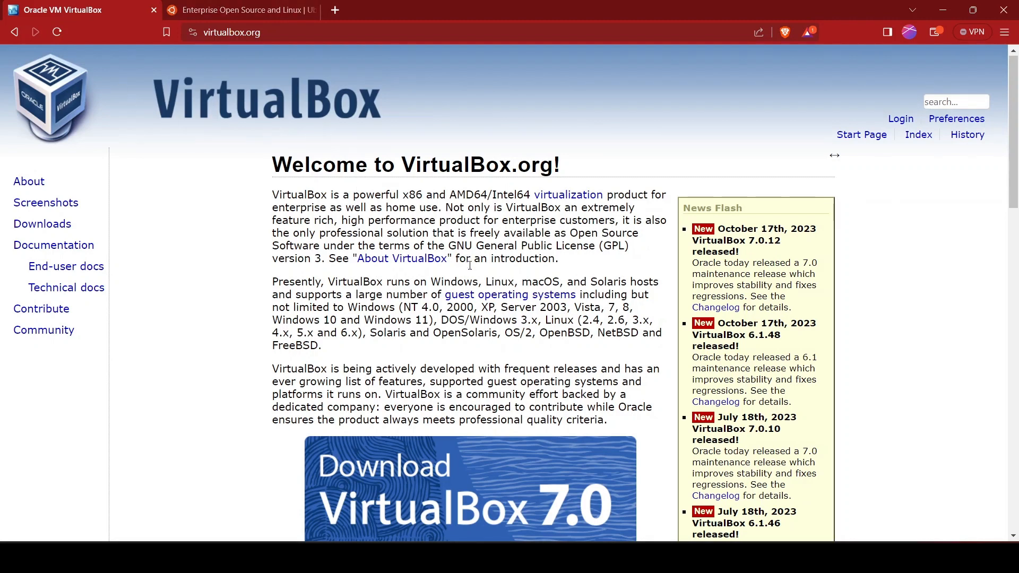
Download the VirtualBox 7.0.12 platform package for Windows hosts and save it in the Downloads folder
scroll(509, 295, "down", 1)
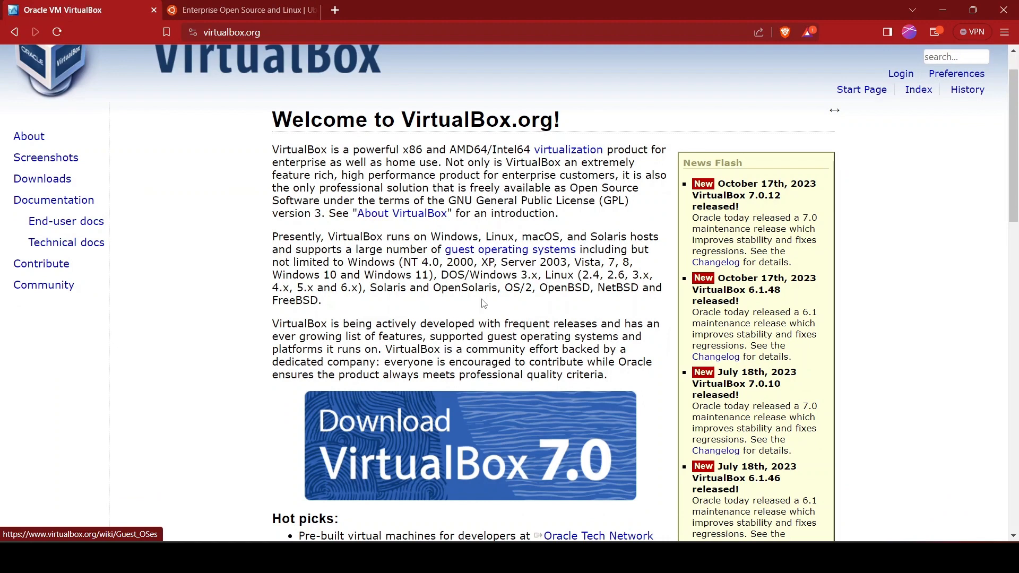
left_click(43, 180)
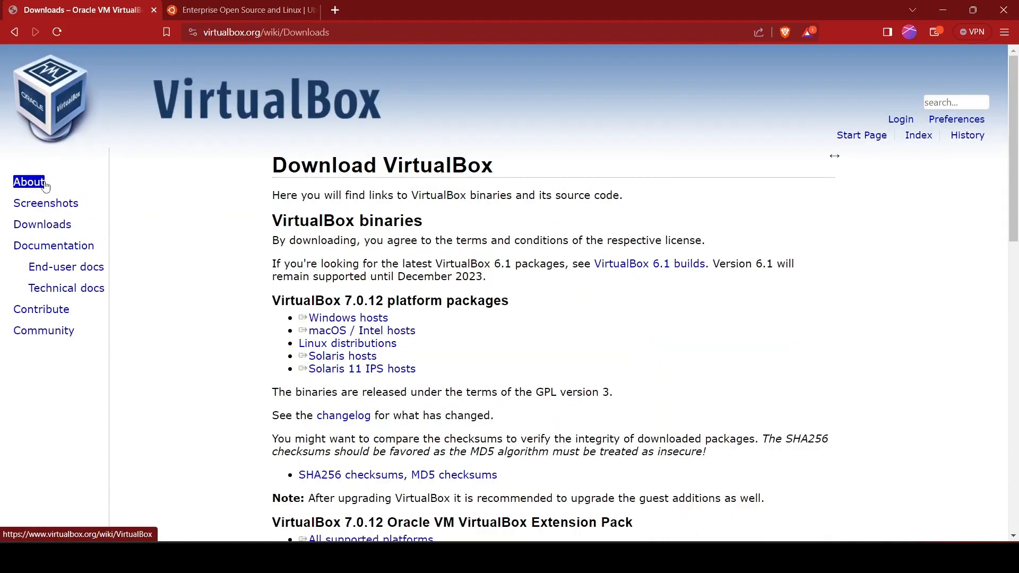
left_click(348, 318)
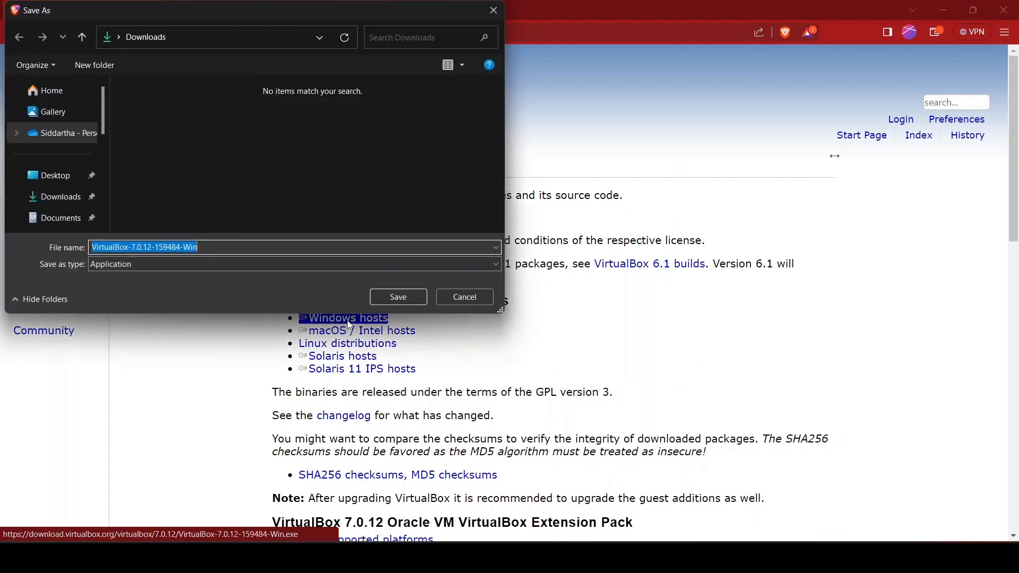
left_click(399, 298)
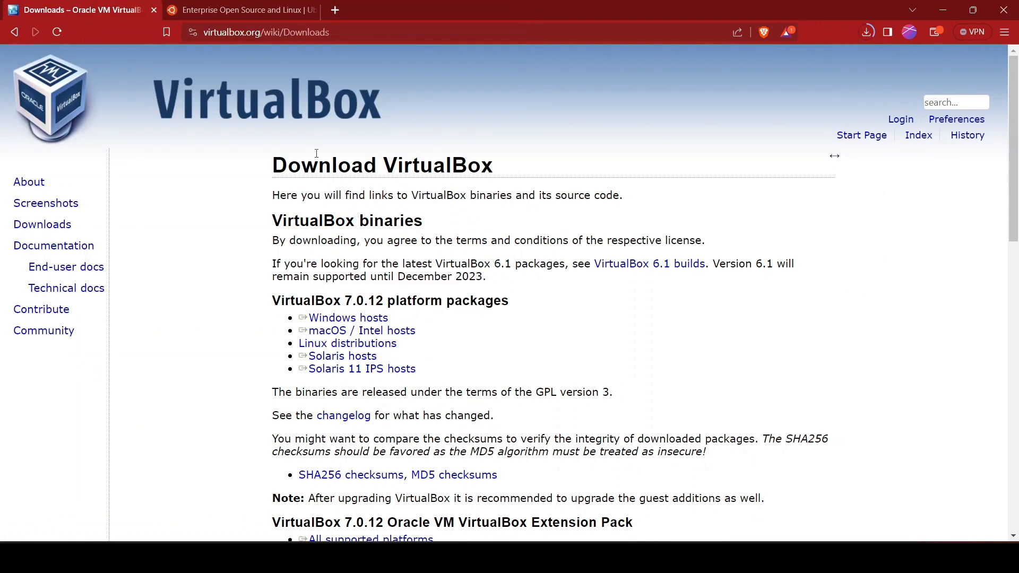
Download the Ubuntu Desktop 22.04.3 LTS image from the Ubuntu website and save it
left_click(256, 7)
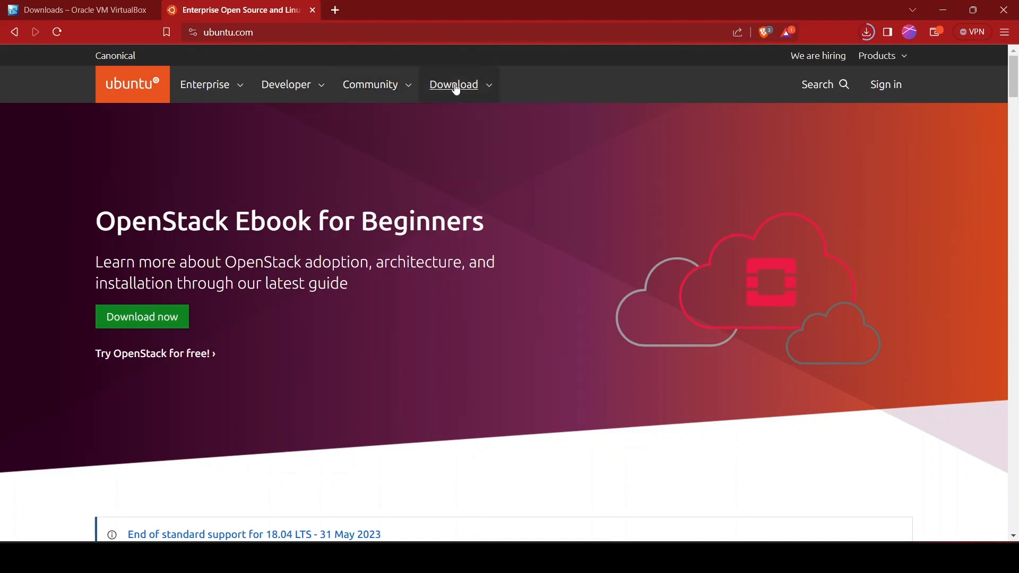
left_click(477, 97)
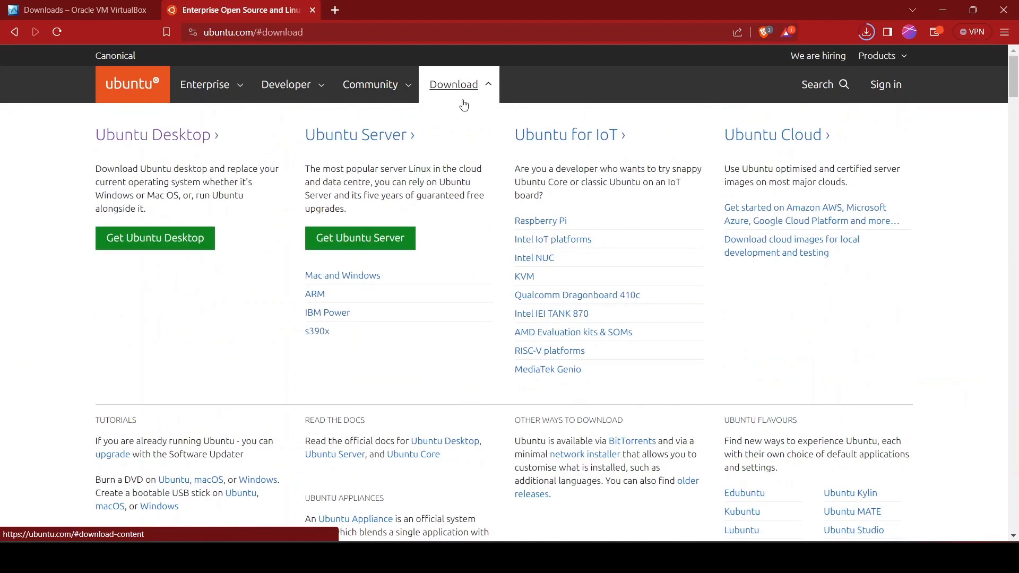
left_click(185, 239)
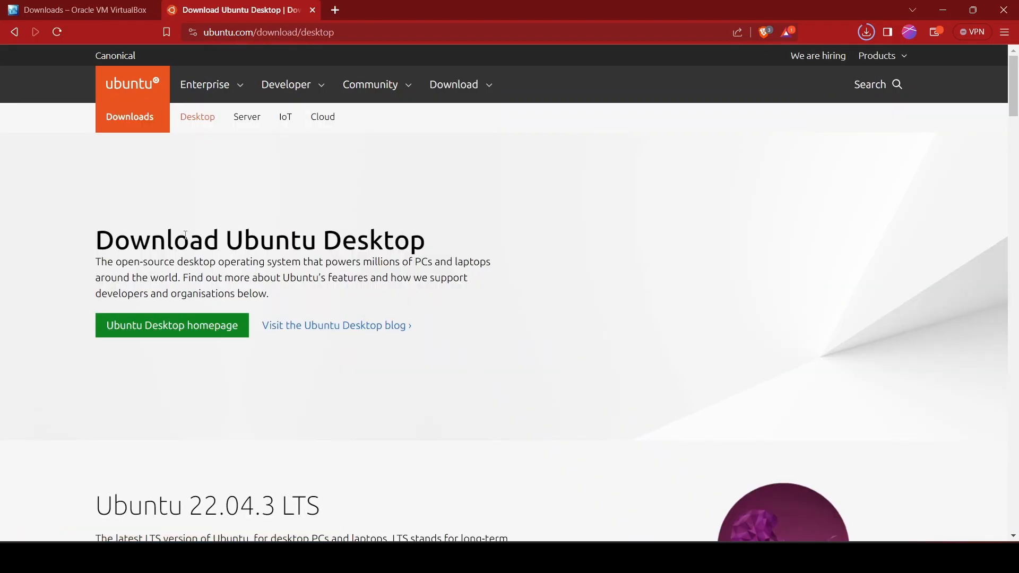
scroll(247, 391, "down", 7)
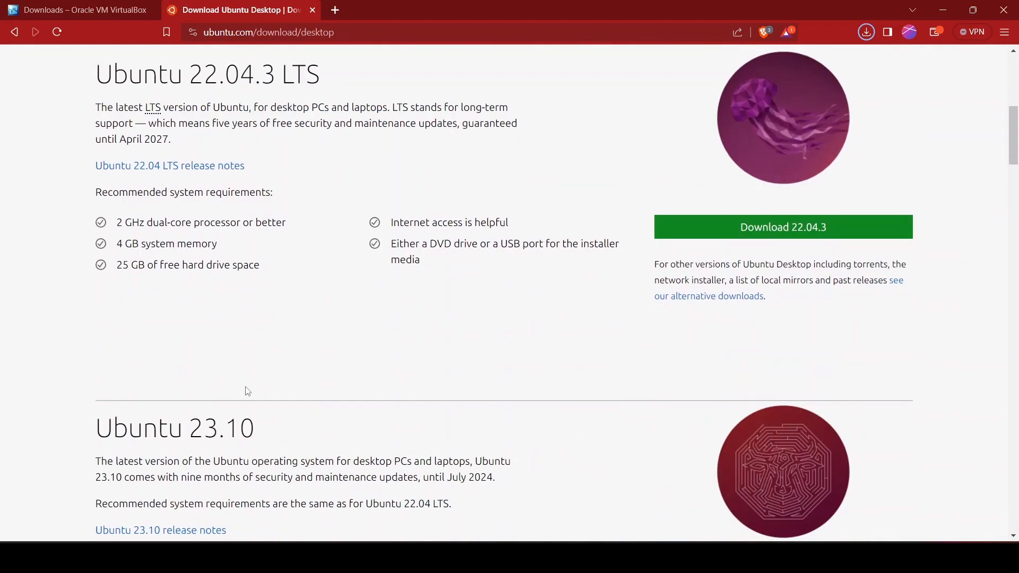
scroll(247, 391, "up", 1)
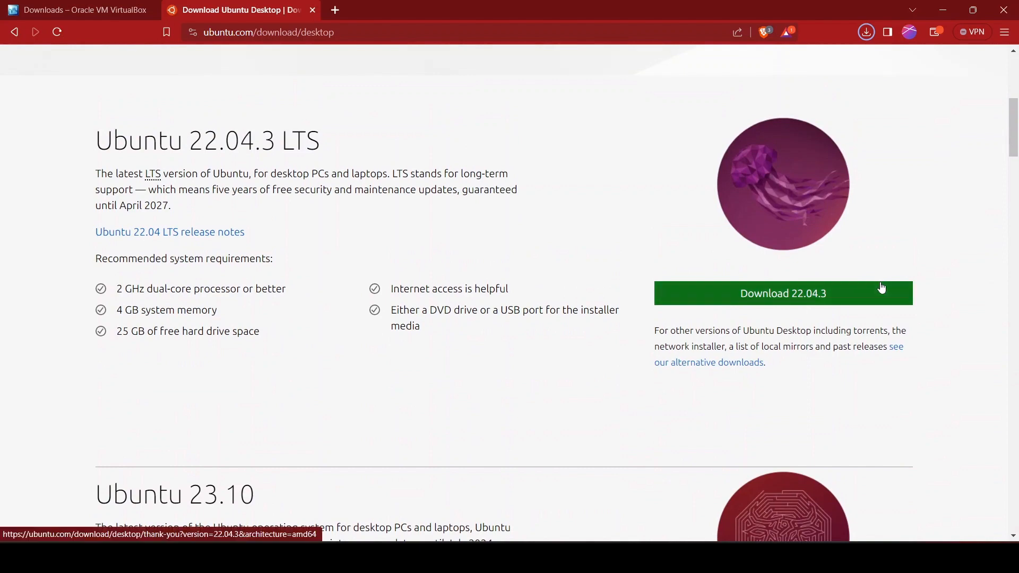
left_click(815, 305)
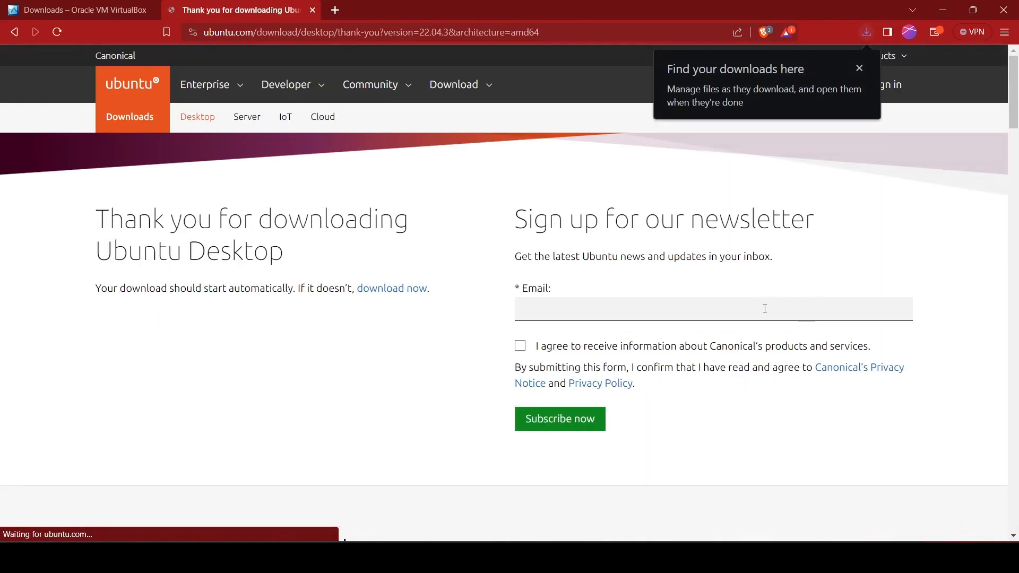
scroll(764, 309, "down", 2)
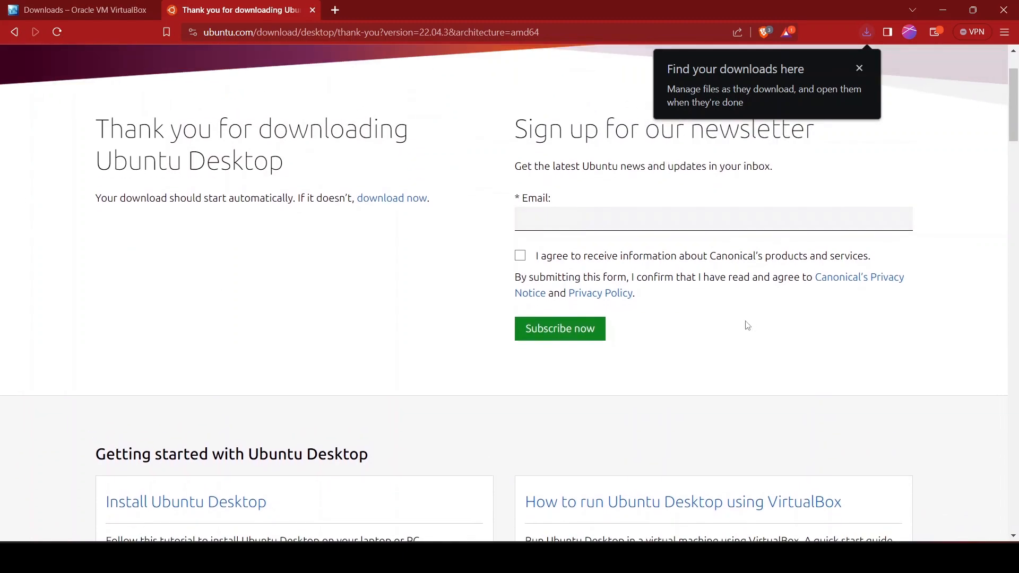
scroll(750, 321, "down", 1)
scroll(753, 312, "up", 1)
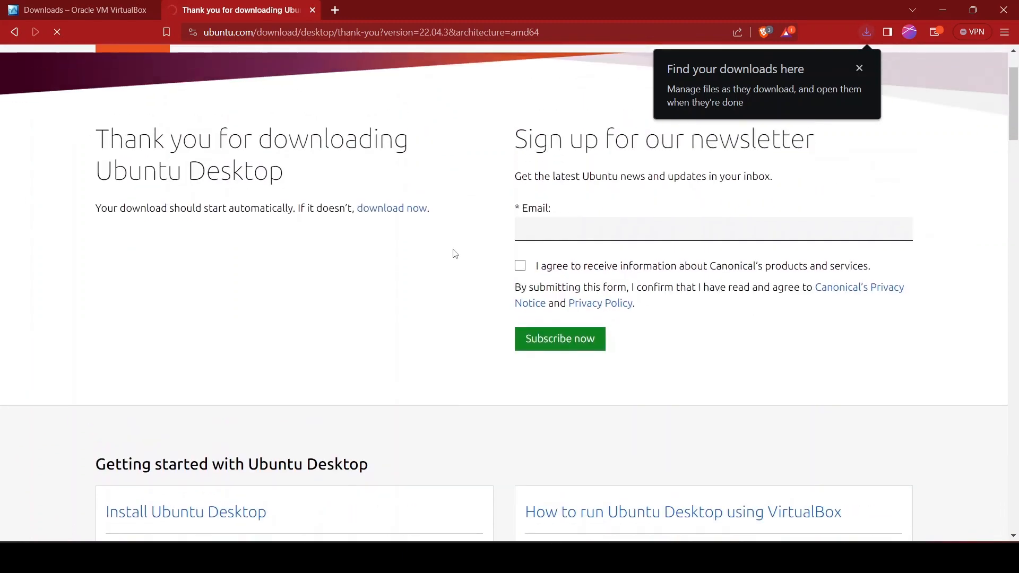
left_click(390, 299)
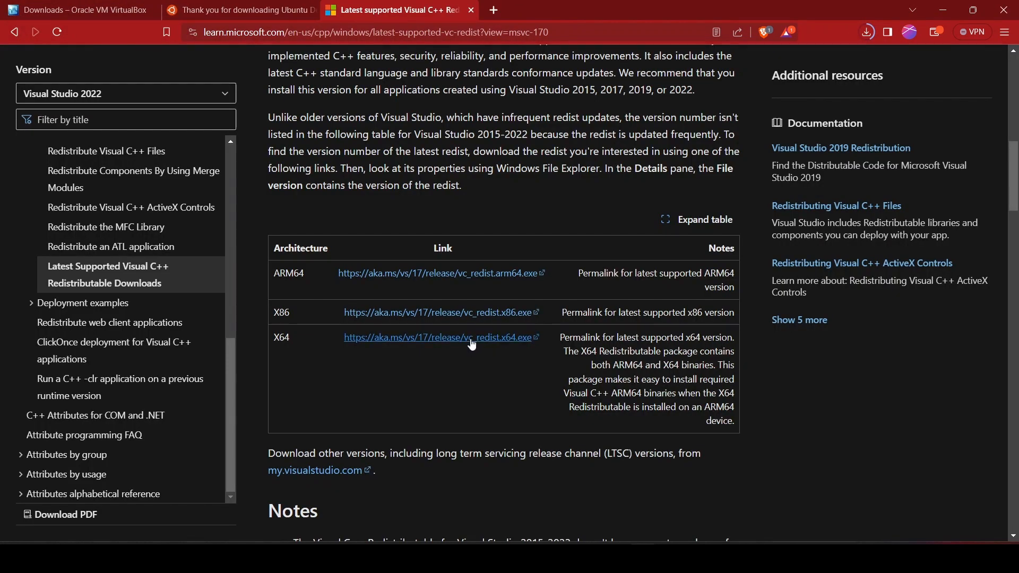
Download the X64 Visual C++ Redistributable to the Downloads folder and install it from File Explorer, agreeing to the license terms
left_click(472, 339)
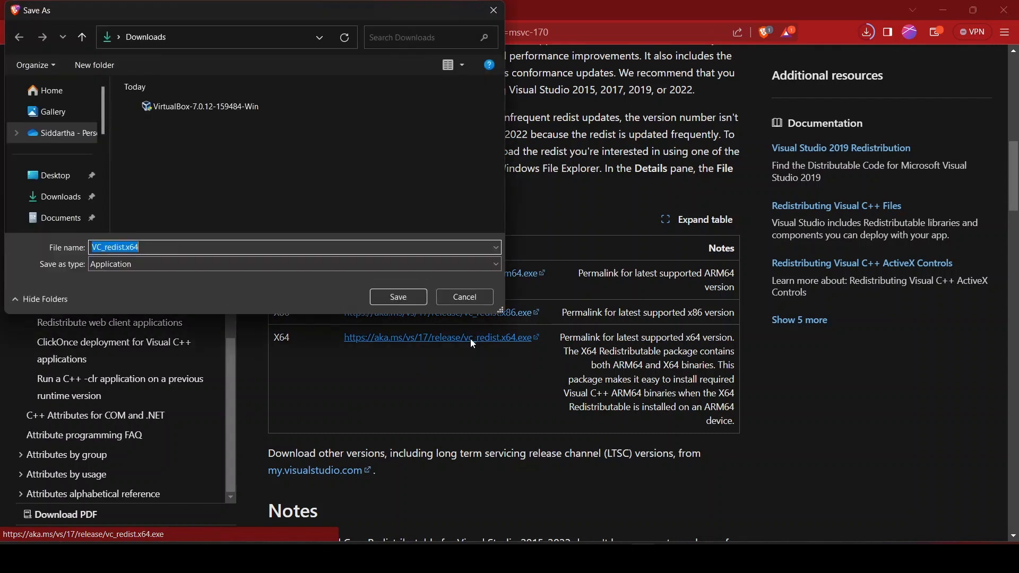
left_click(401, 296)
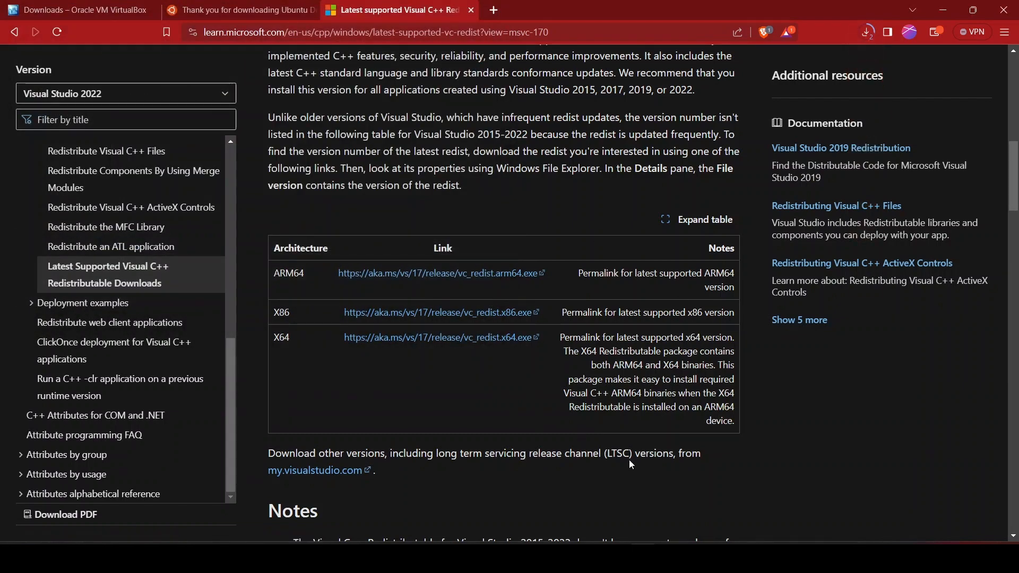
left_click(525, 558)
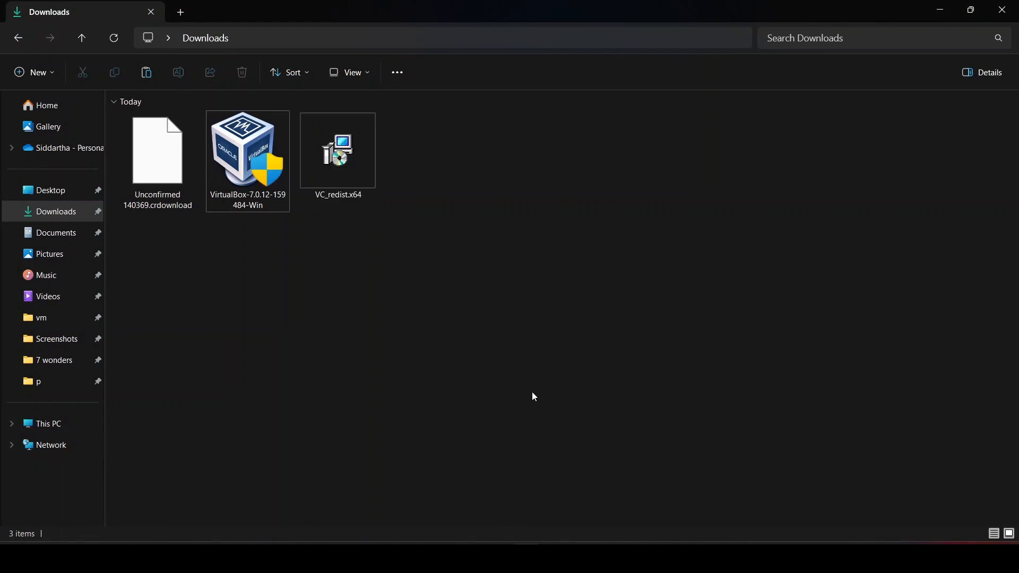
double_click(359, 173)
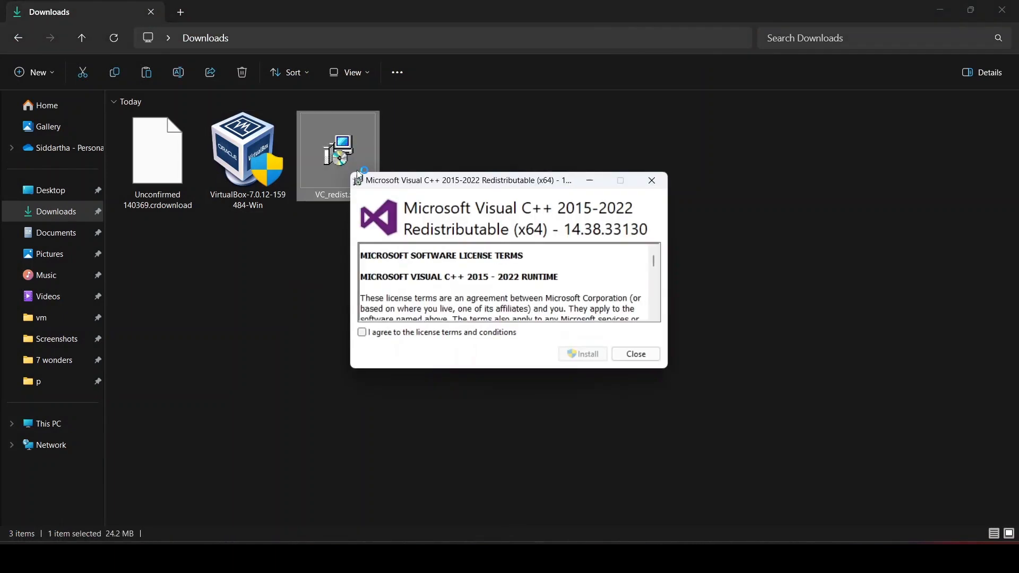
left_click(471, 334)
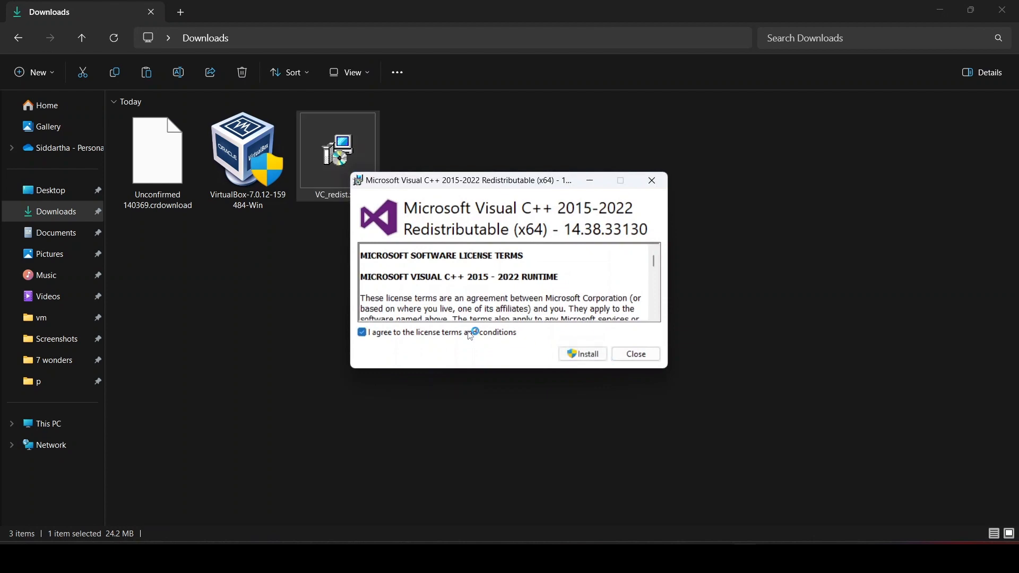
left_click(587, 354)
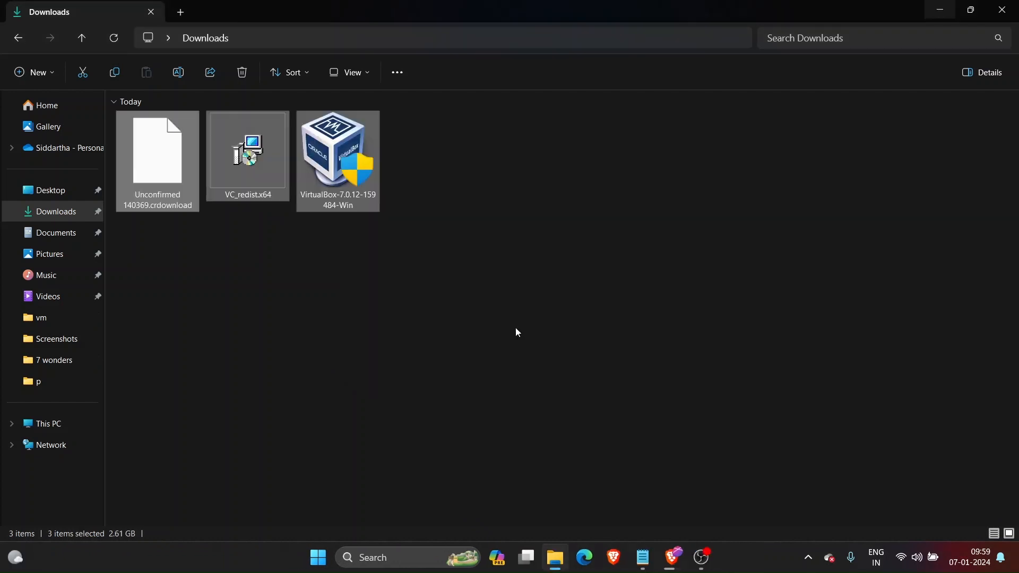
Install Oracle VM VirtualBox 7.0.12 from the downloaded installer with the default options, accepting the network interfaces warning and starting it after installation
left_click(518, 333)
double_click(344, 178)
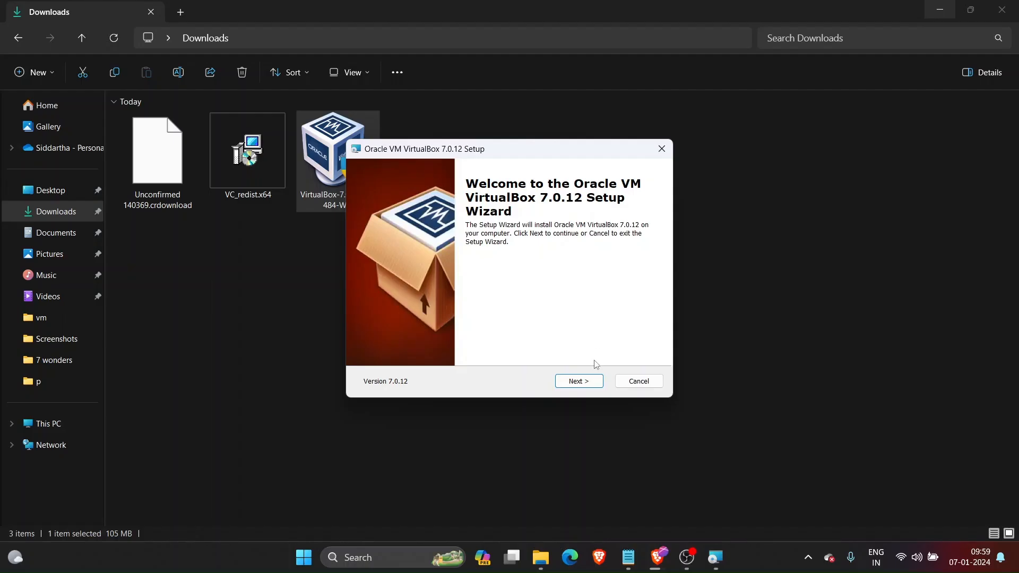
left_click(590, 381)
left_click(591, 382)
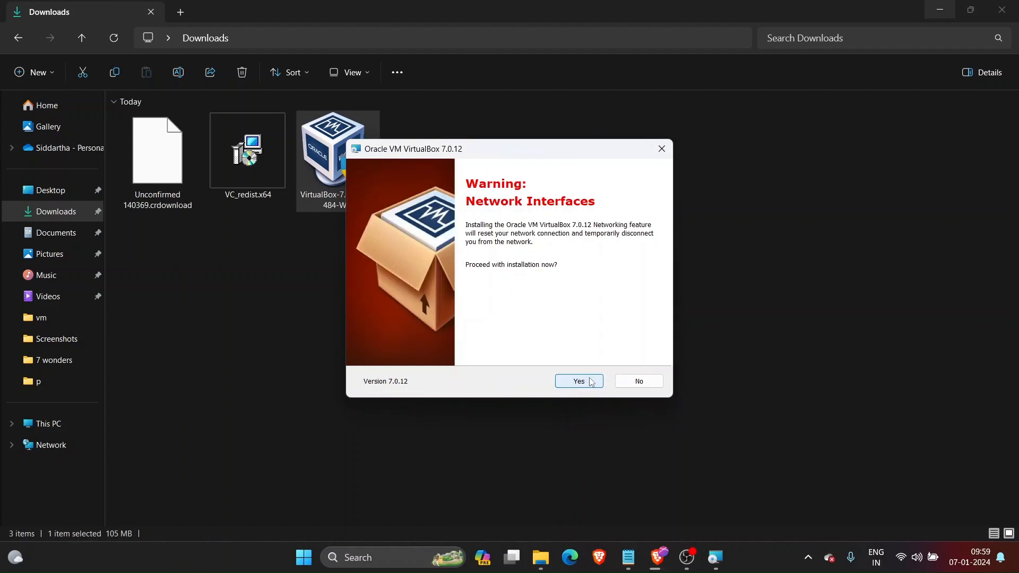
left_click(591, 381)
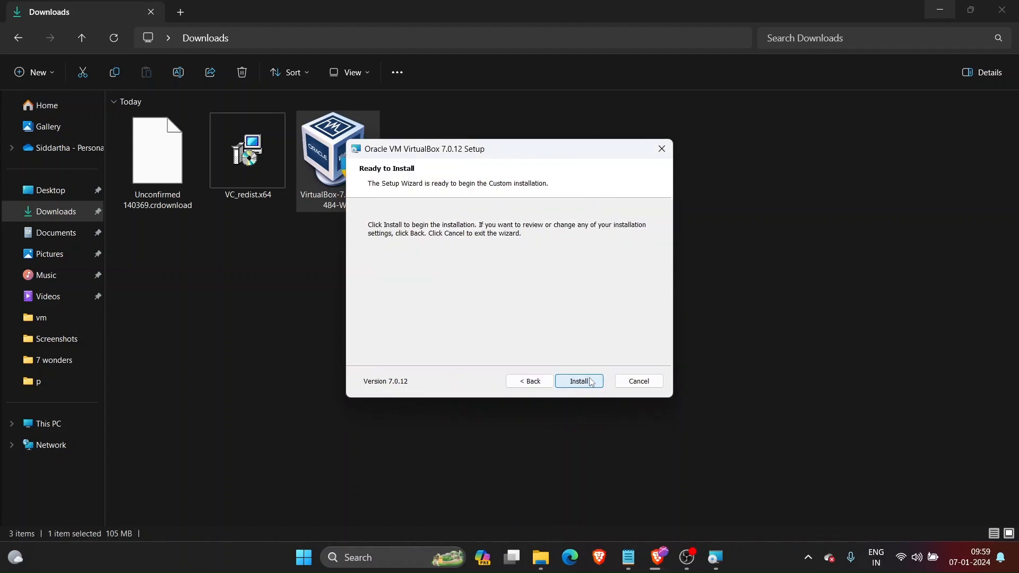
left_click(591, 382)
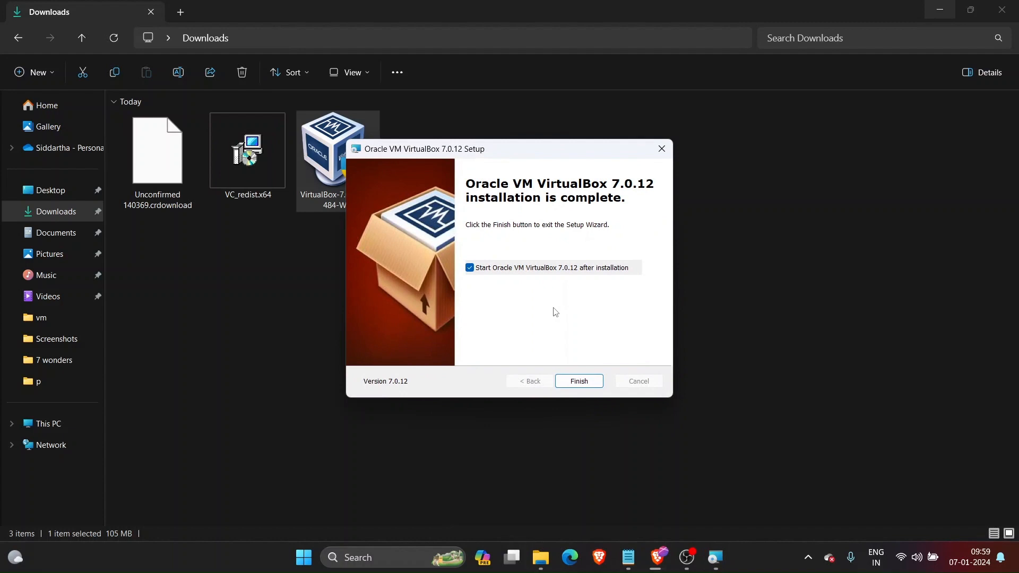
left_click(594, 380)
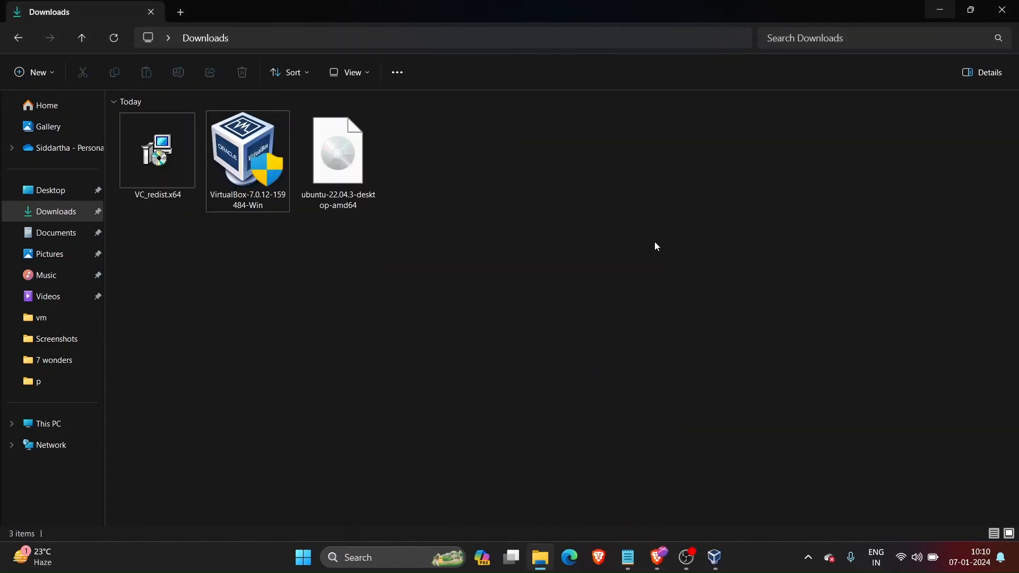
Switch to Oracle VM VirtualBox Manager and start a new virtual machine named Ubuntu, without selecting an ISO image
left_click(715, 558)
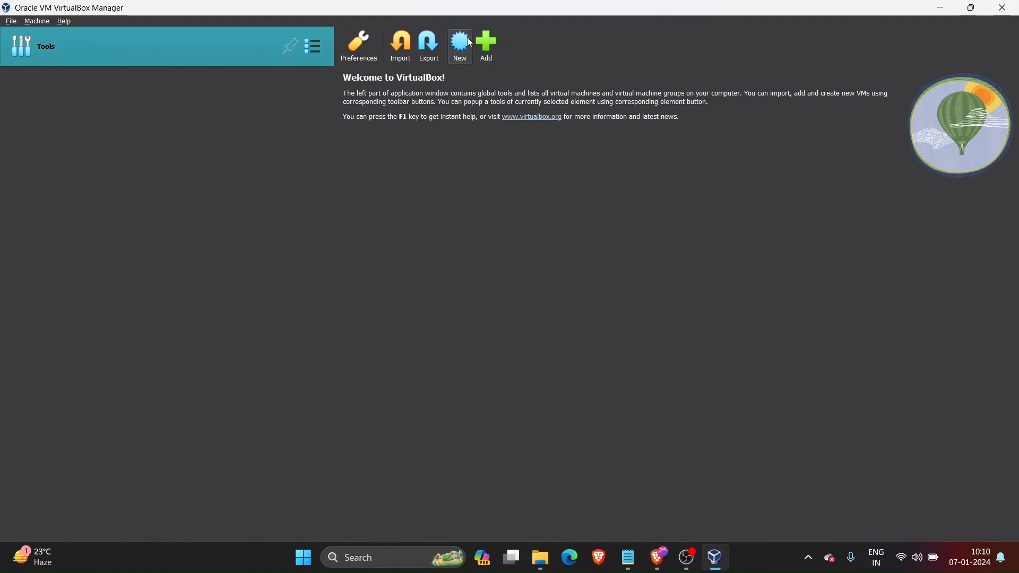
left_click(461, 44)
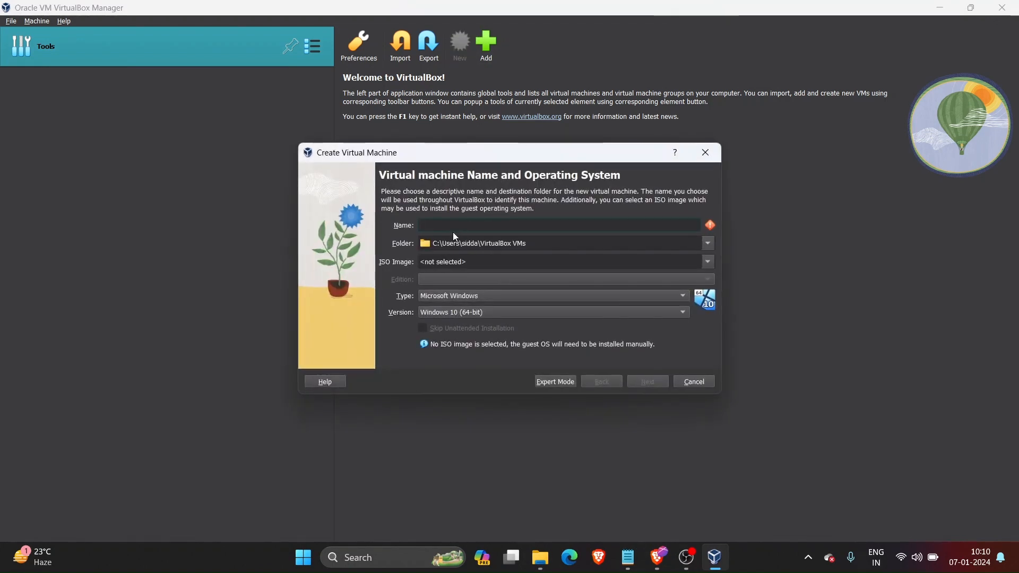
type("Ubuntu")
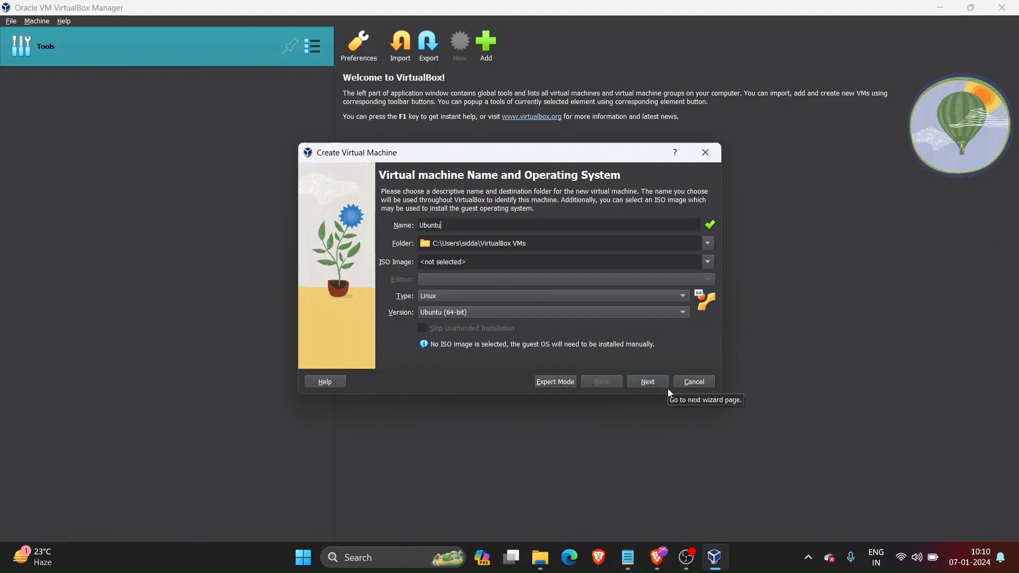
left_click(650, 382)
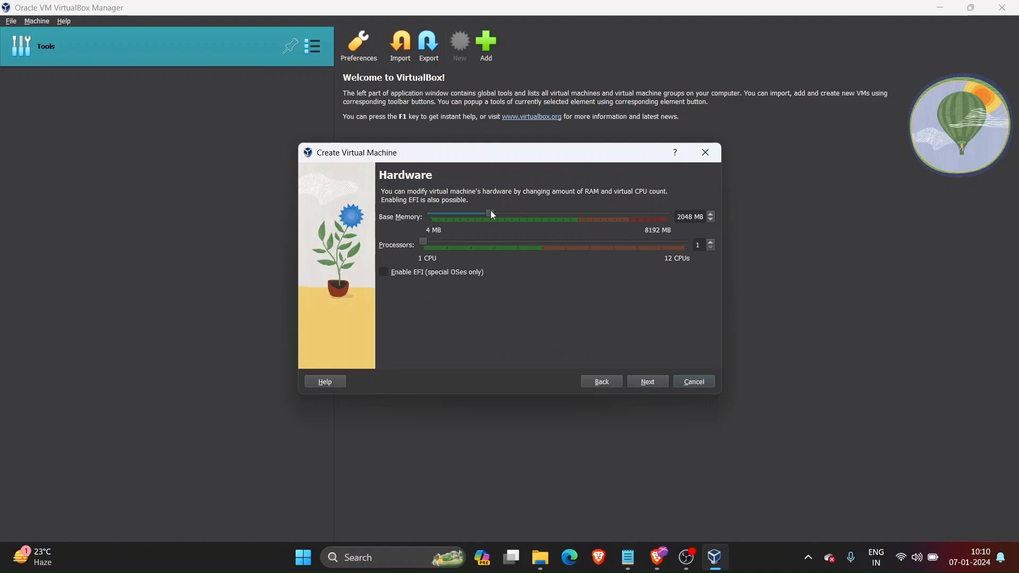
Give the new virtual machine 4096 MB of base memory and 4 processors
left_click_drag(491, 211, 549, 213)
left_click_drag(424, 242, 483, 242)
left_click(642, 377)
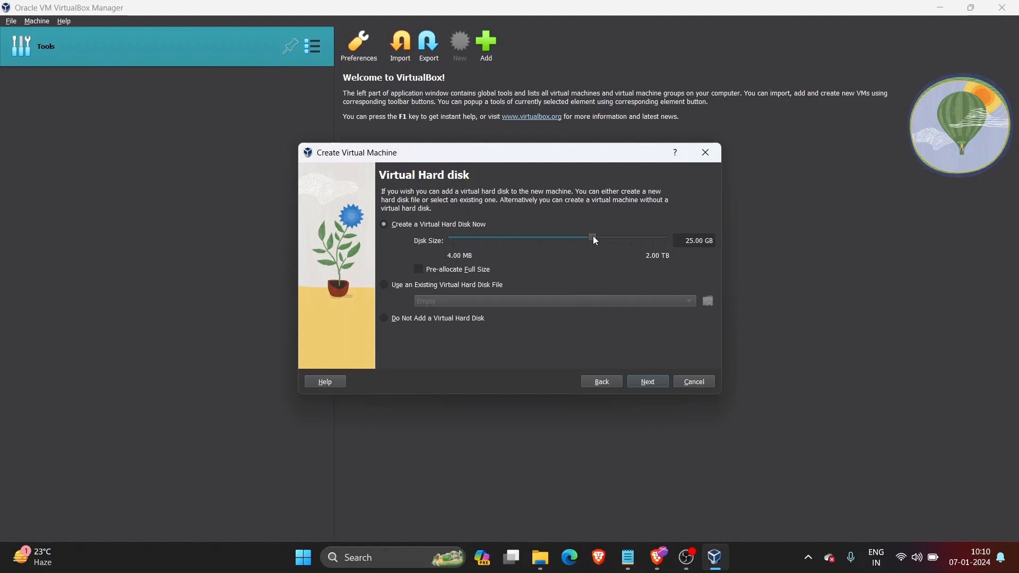
Set the new virtual hard disk's size to 49.20 GB and finish creating the virtual machine
left_click_drag(595, 241, 604, 234)
left_click(657, 381)
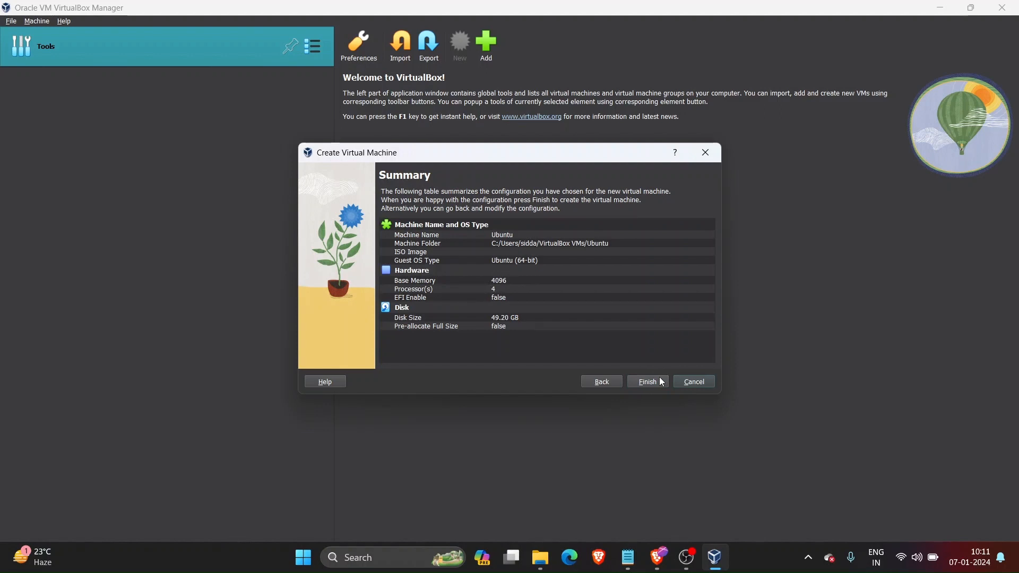
left_click(648, 381)
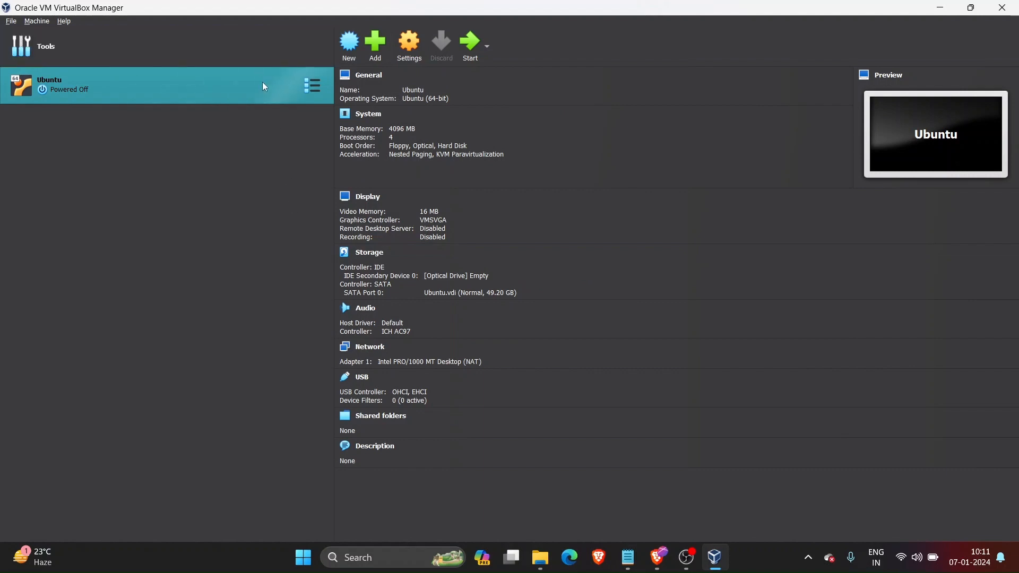
Set the shared clipboard to Bidirectional in the Ubuntu machine's advanced general settings
left_click(424, 46)
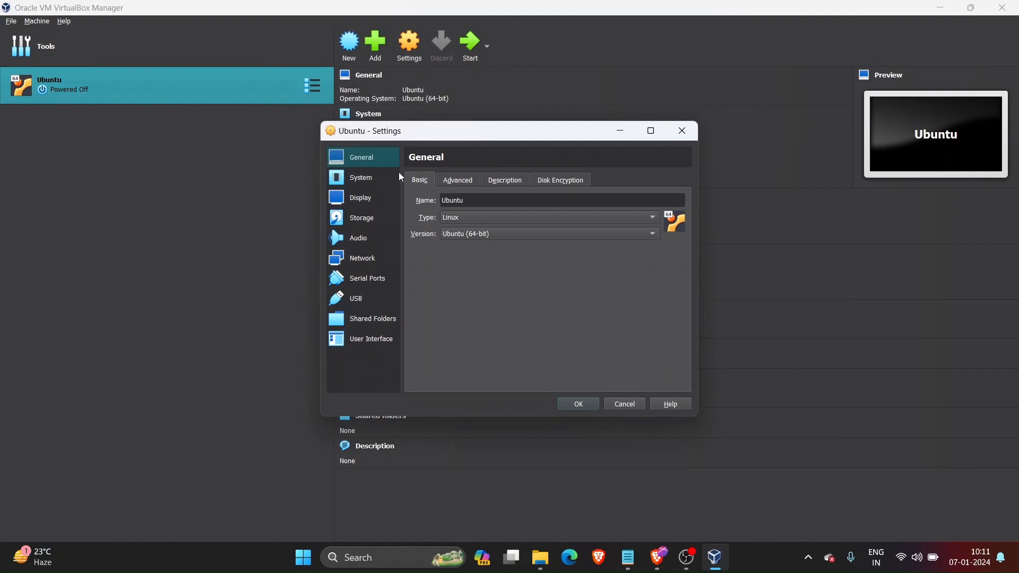
left_click(456, 183)
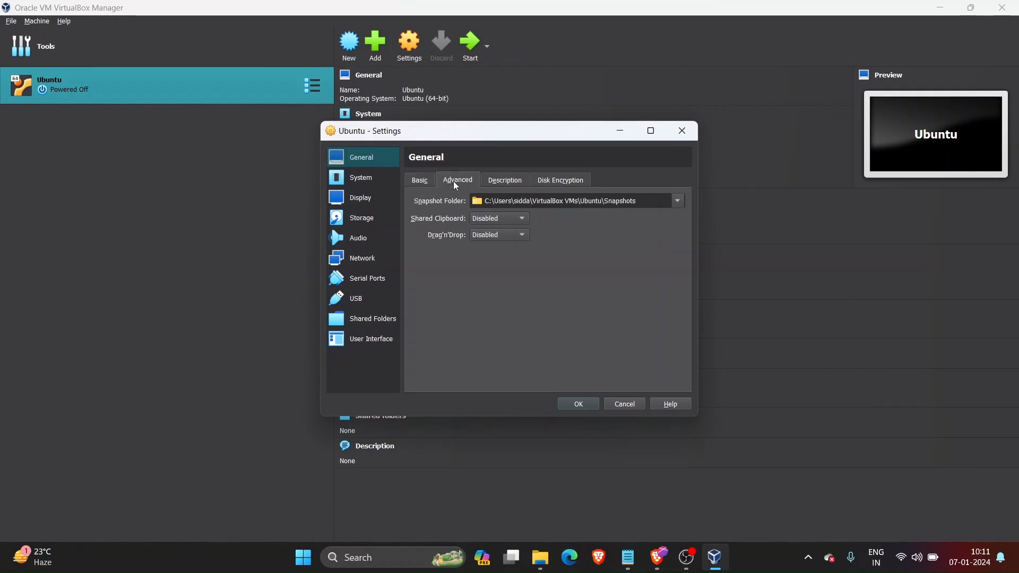
left_click(497, 222)
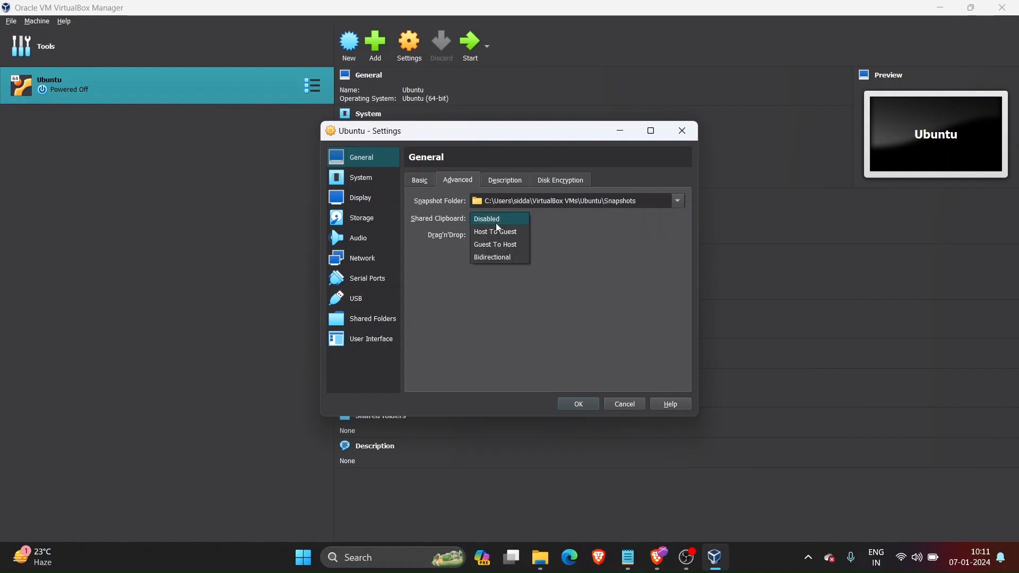
left_click(509, 257)
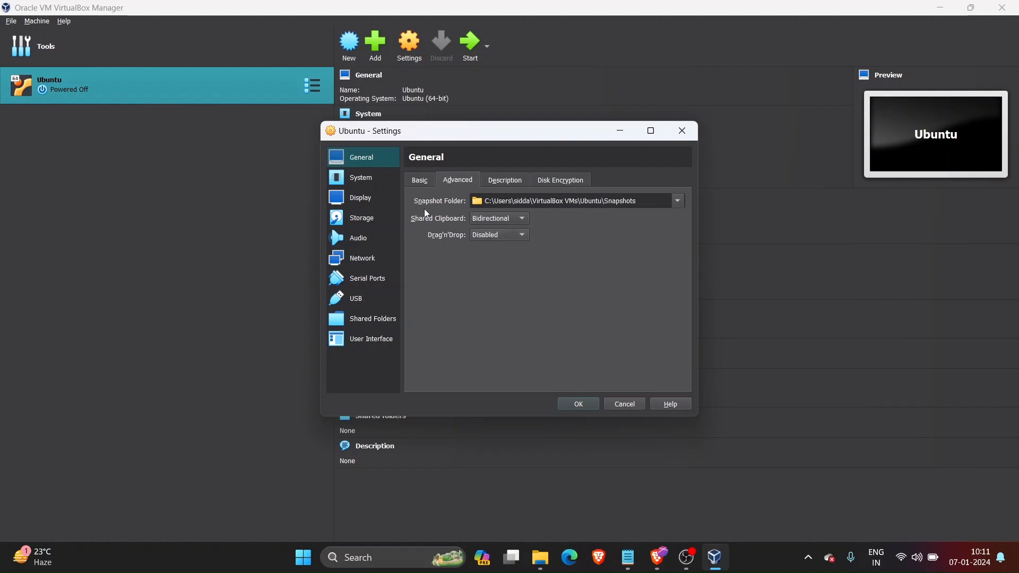
Set the Ubuntu machine's video memory to 128 MB and enable 3D acceleration in its display settings
left_click(373, 199)
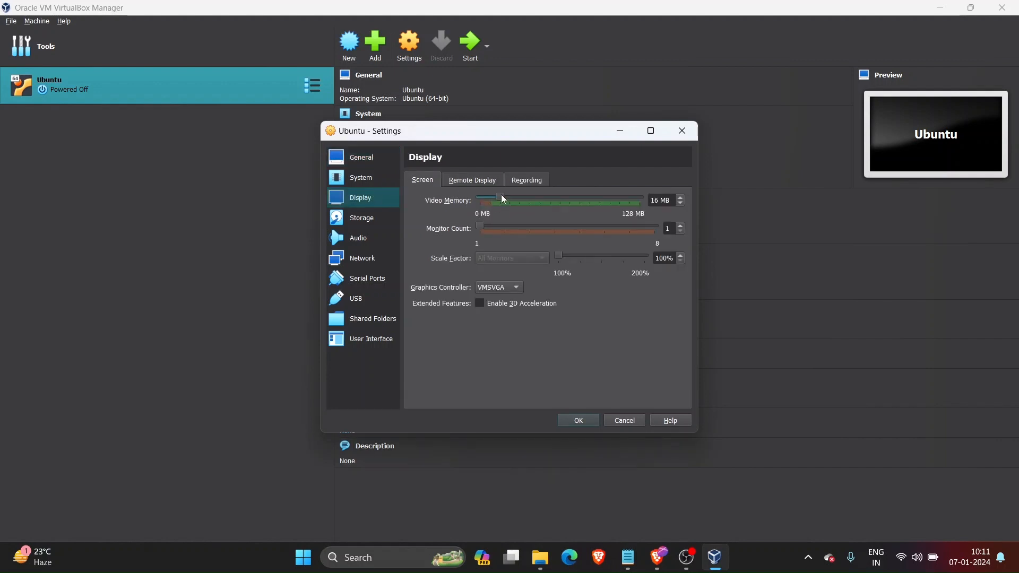
left_click_drag(504, 199, 670, 203)
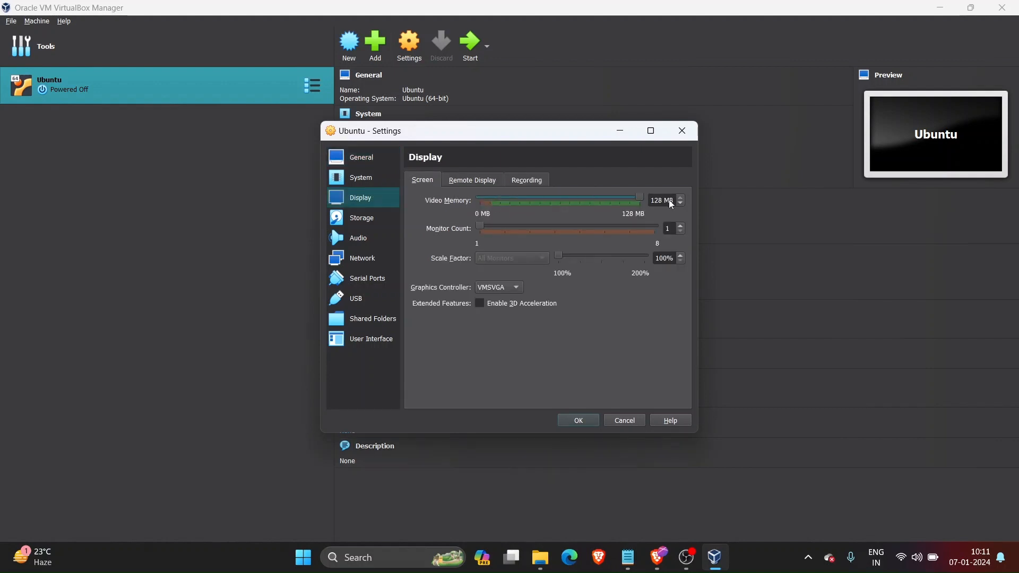
left_click(482, 307)
Attach the ubuntu-22.04.3-desktop-amd64 disk image from Downloads to the machine's empty IDE optical drive
left_click(372, 220)
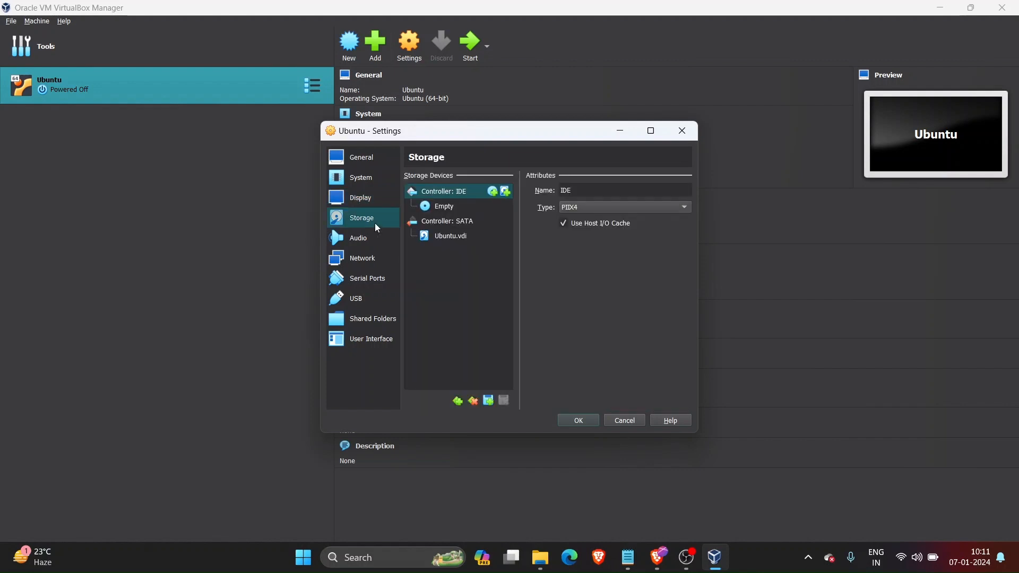
left_click(447, 216)
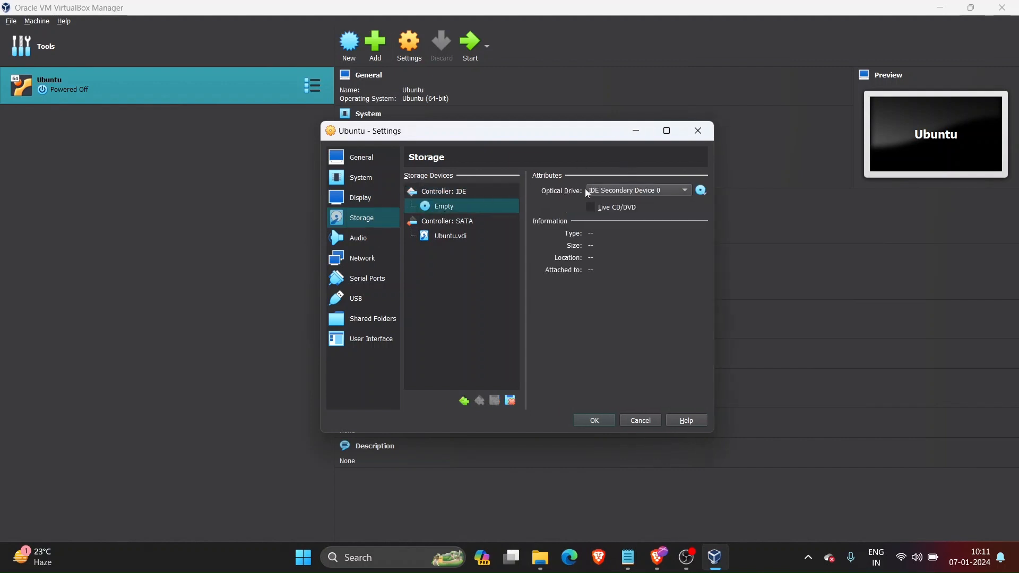
left_click(703, 191)
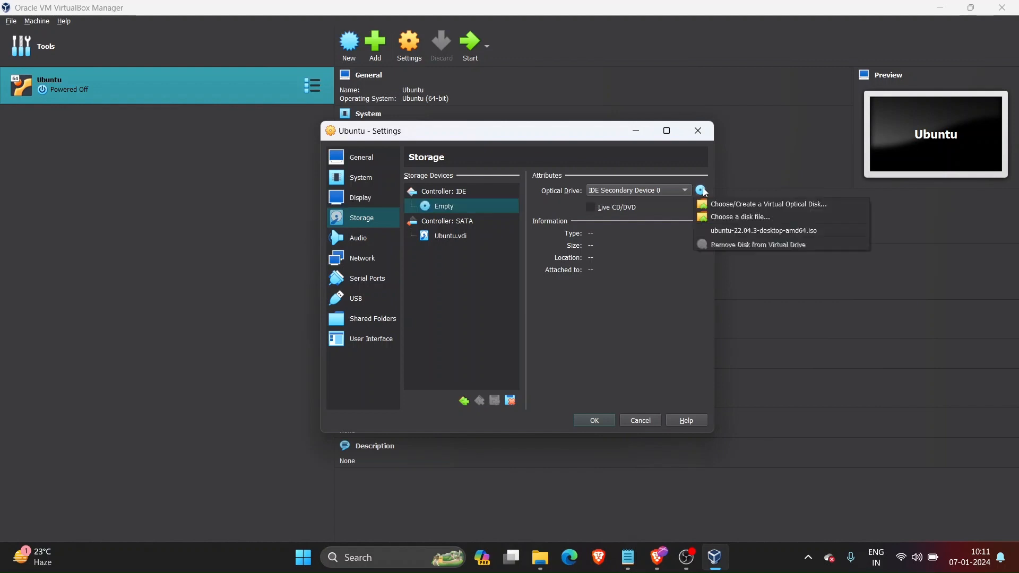
left_click(733, 217)
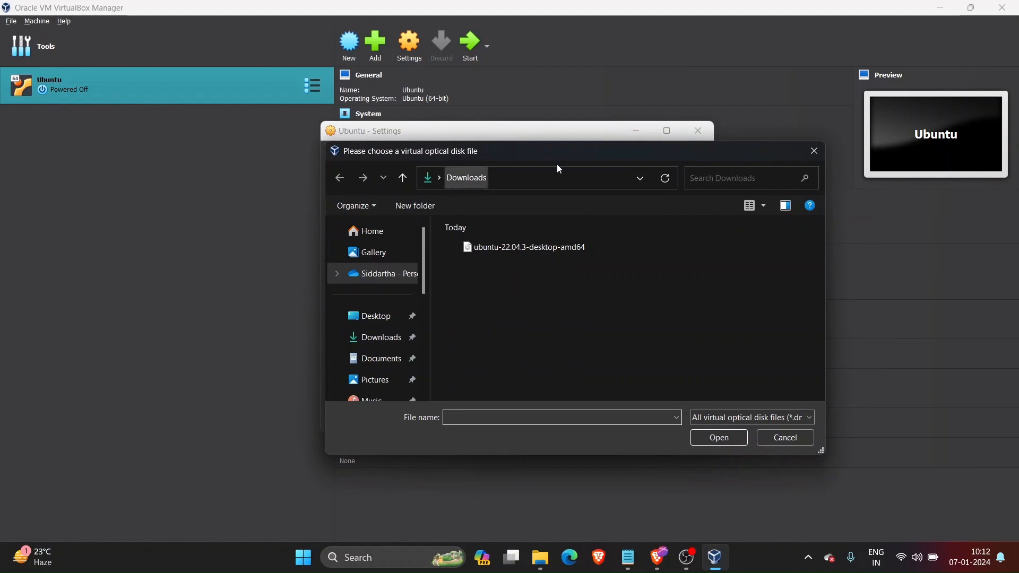
left_click(555, 246)
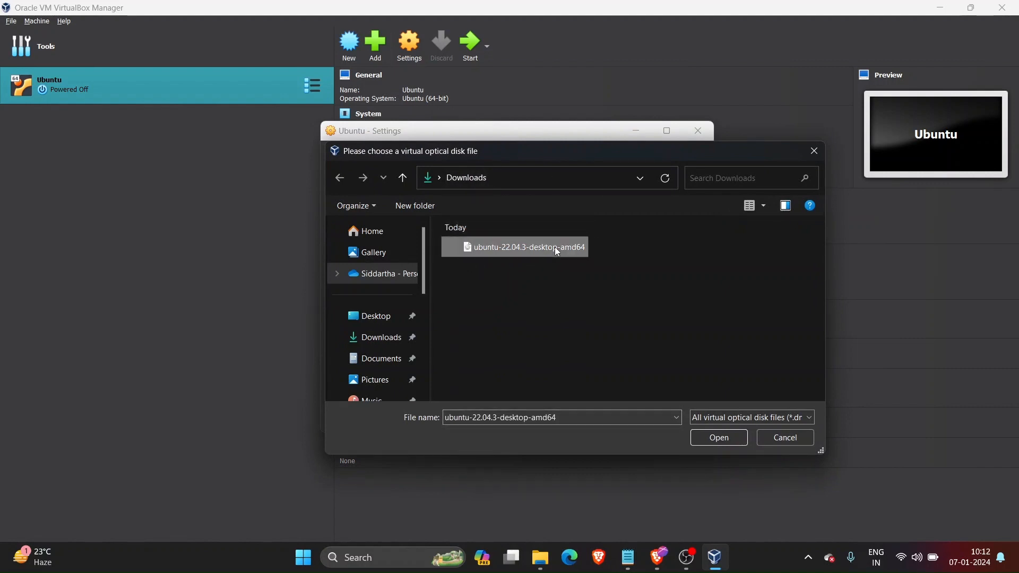
left_click(716, 438)
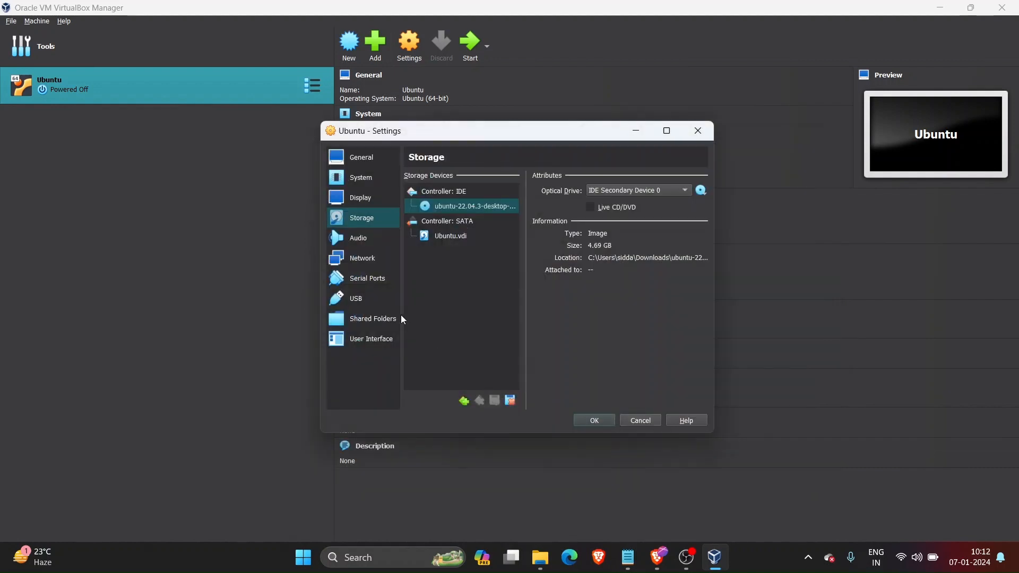
Review the machine's audio, network and shared folder settings, and save the changed configuration
left_click(355, 241)
left_click(356, 258)
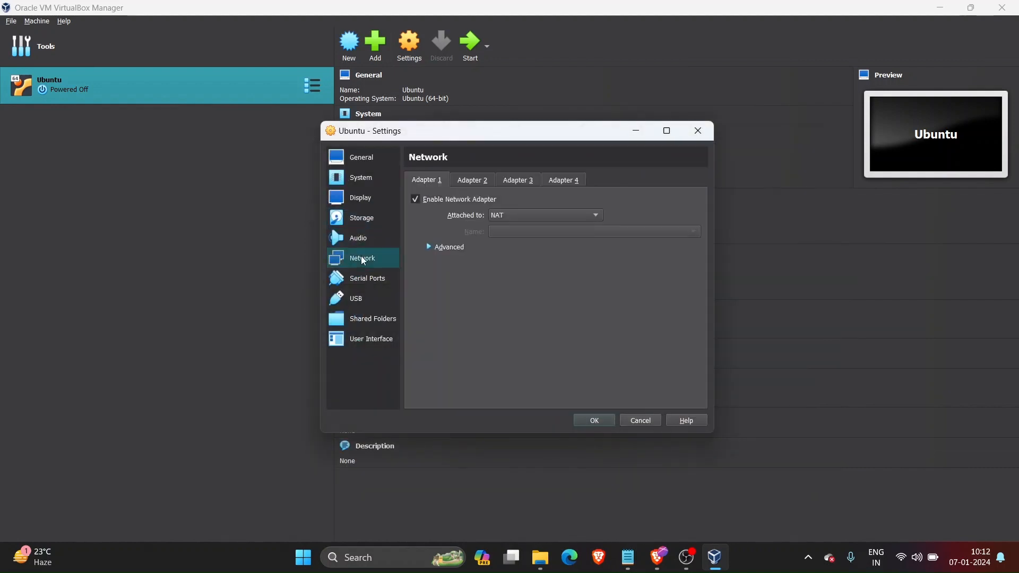
left_click(362, 324)
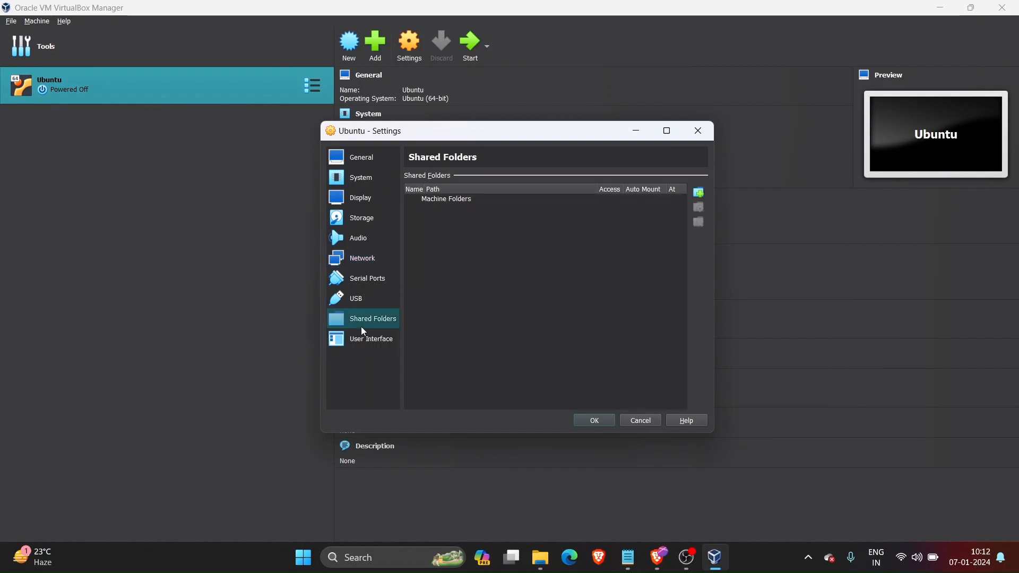
left_click(595, 421)
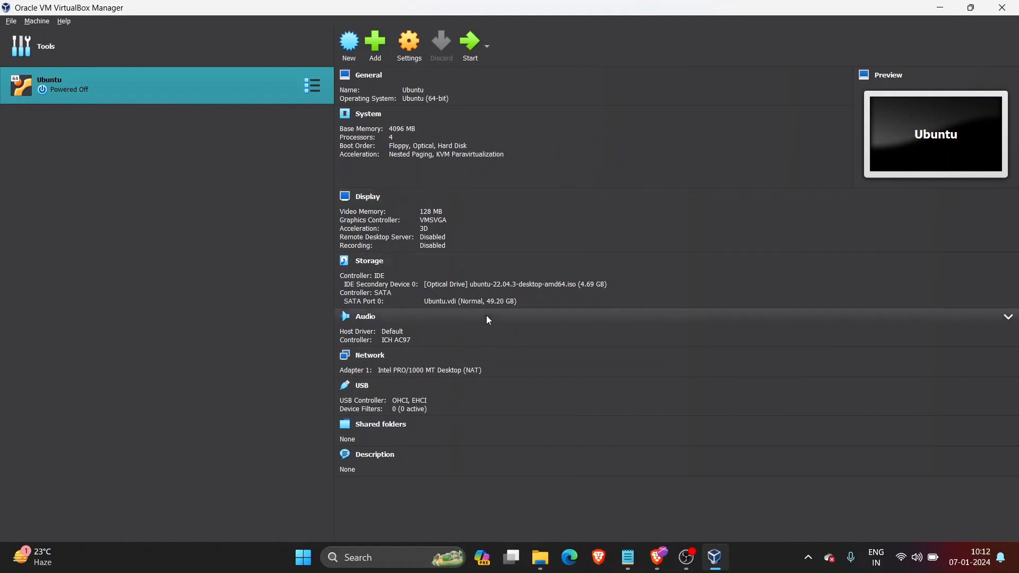
Start the Ubuntu machine and boot Try or Install Ubuntu, allowing mouse capture and suppressing further capture messages
left_click(474, 49)
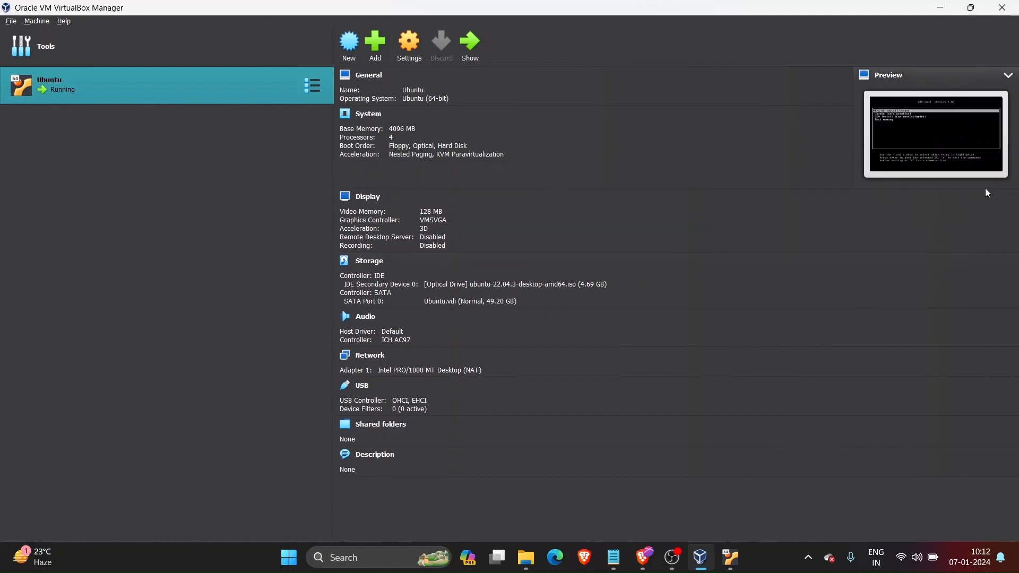
left_click(730, 558)
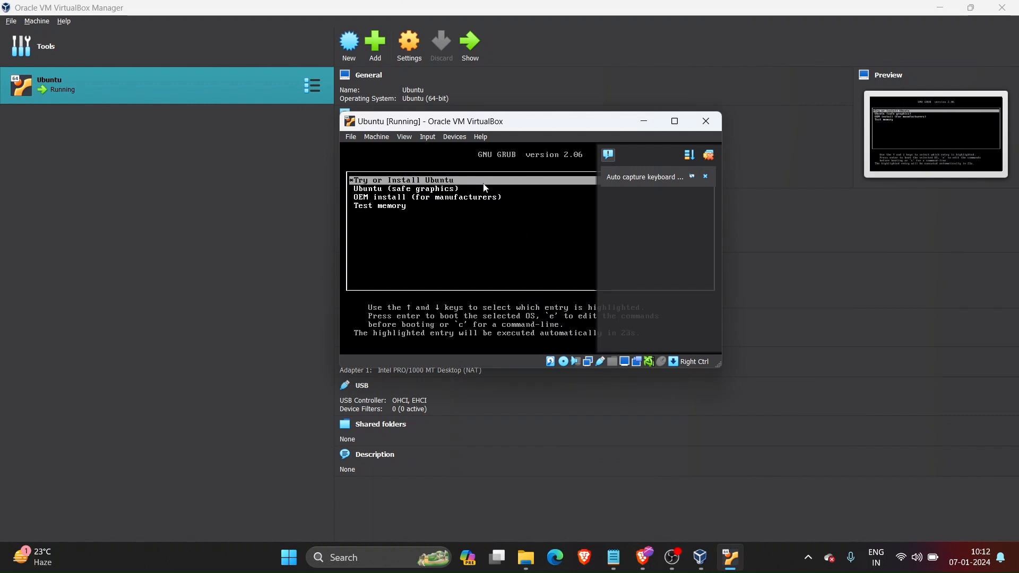
left_click(460, 184)
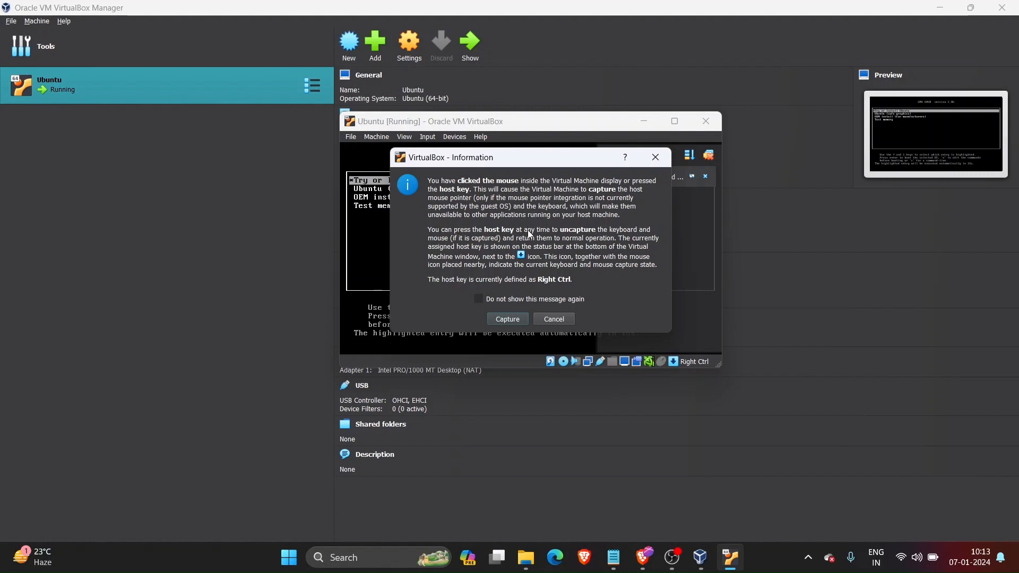
left_click(518, 320)
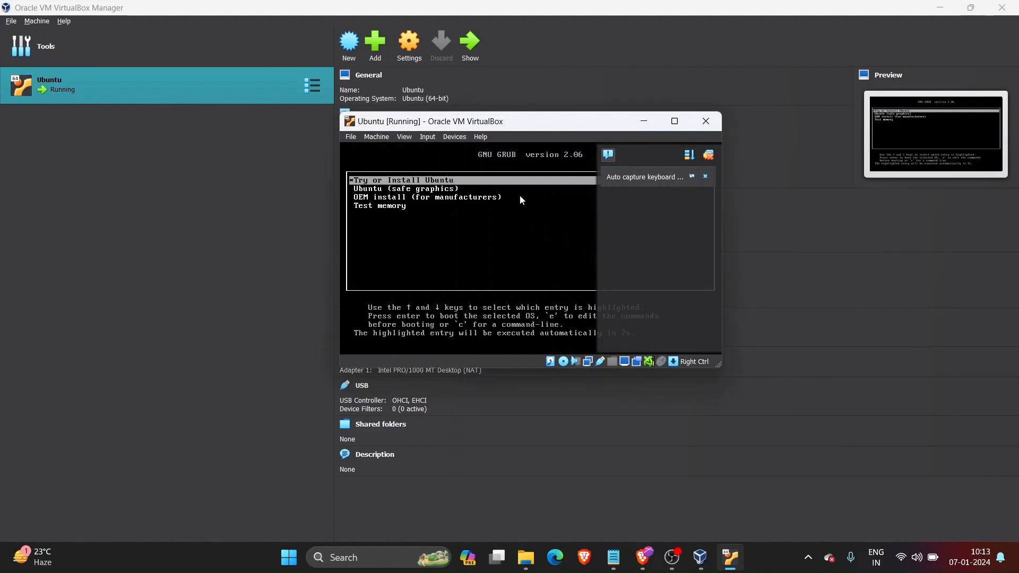
left_click(487, 184)
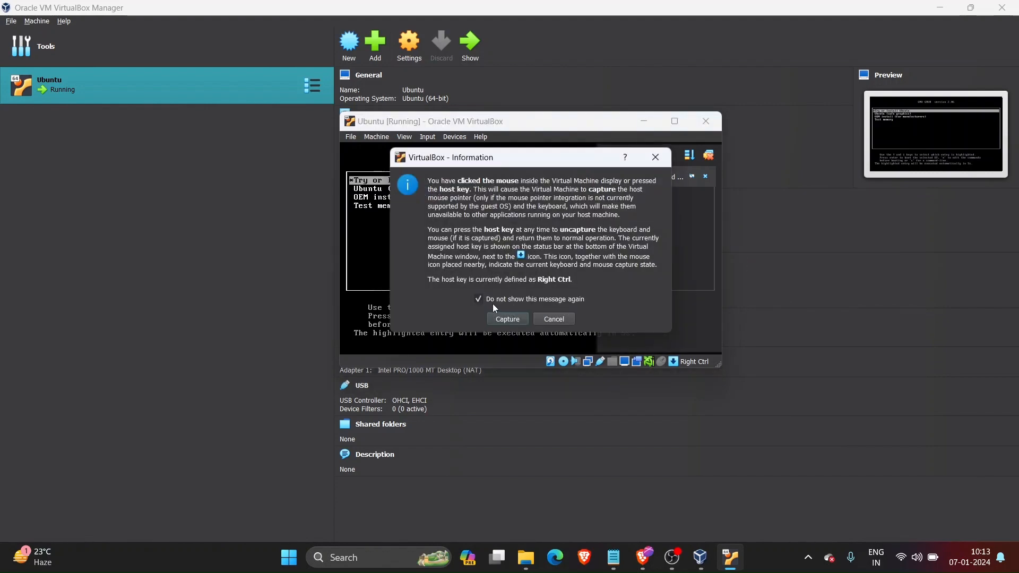
left_click(508, 319)
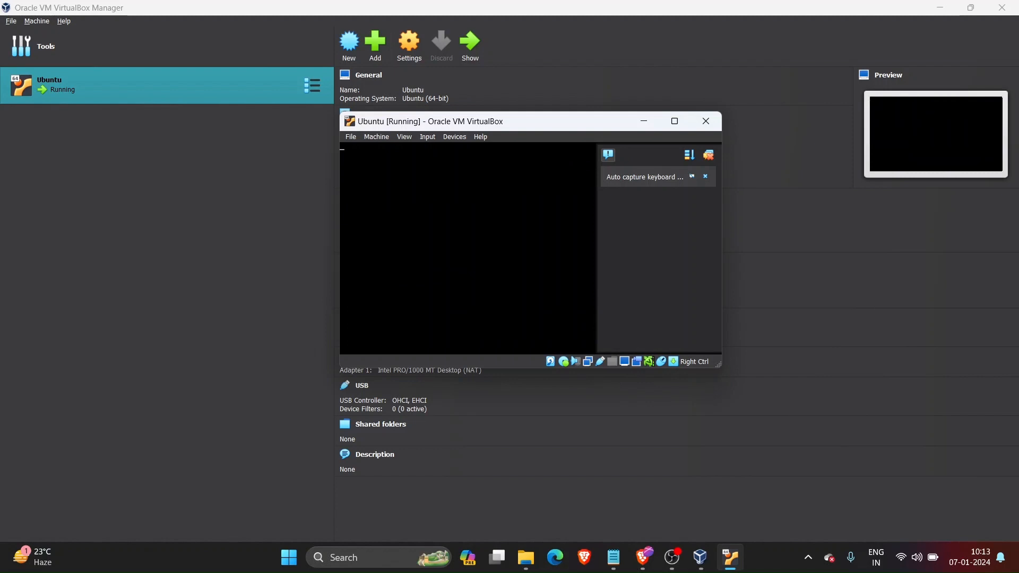
Release the captured pointer, maximize the running machine's window and dismiss its mouse integration and keyboard capture notifications
key("ctrl")
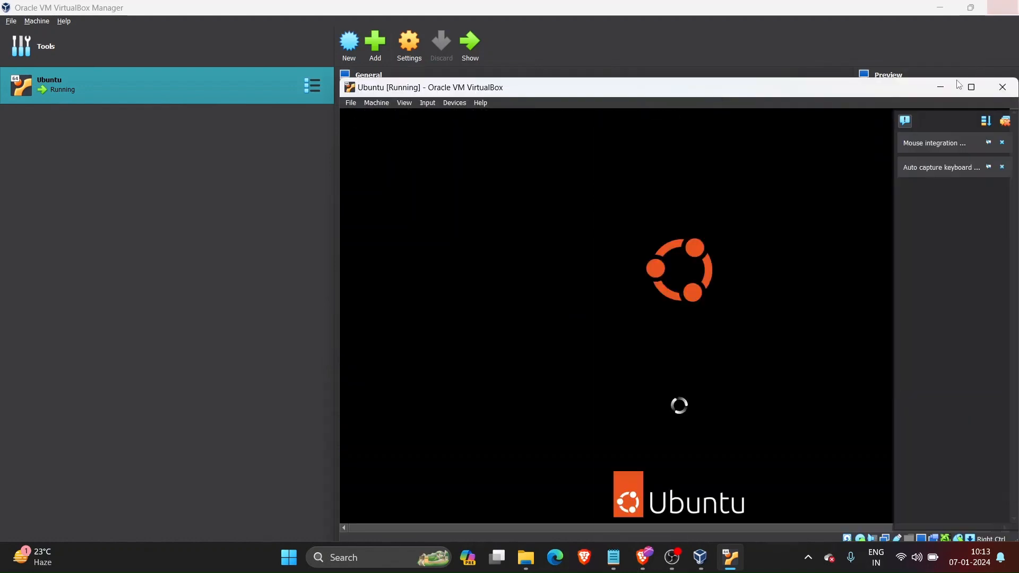
left_click(971, 87)
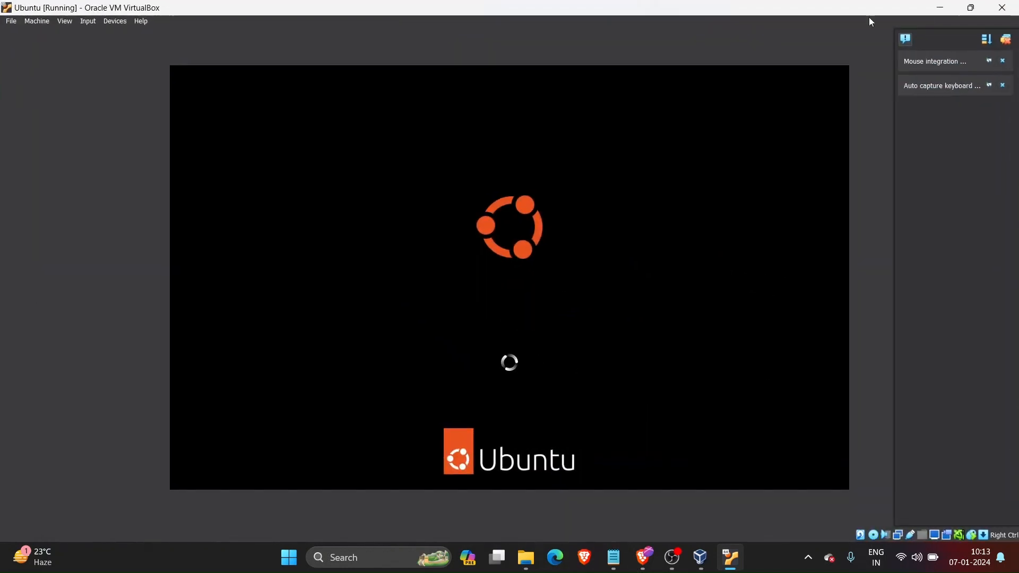
left_click(1004, 62)
left_click(1005, 62)
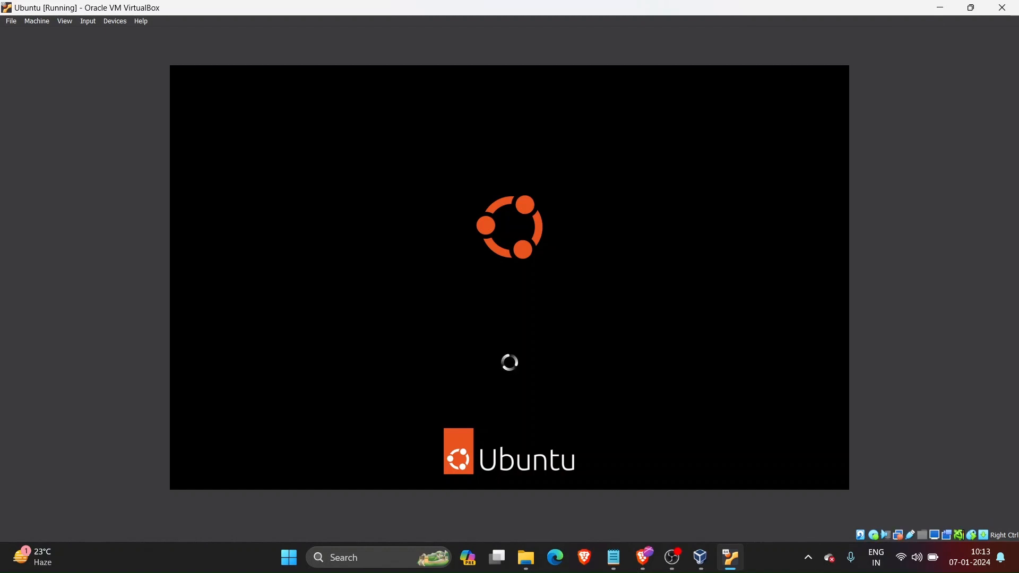
Try to switch the running machine to full-screen mode and check its preview in VirtualBox Manager
left_click(57, 21)
left_click(74, 33)
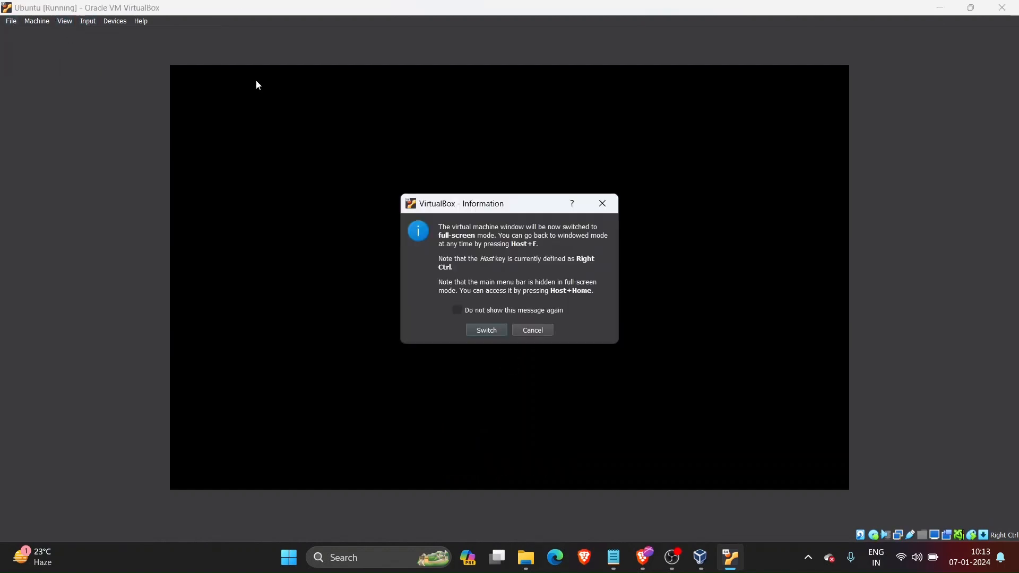
left_click(491, 329)
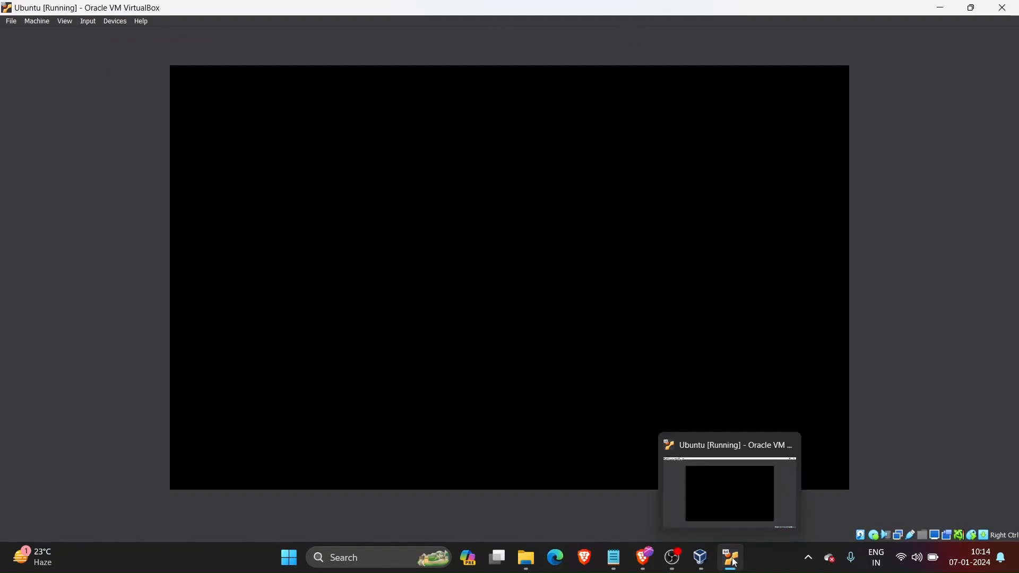
left_click(701, 558)
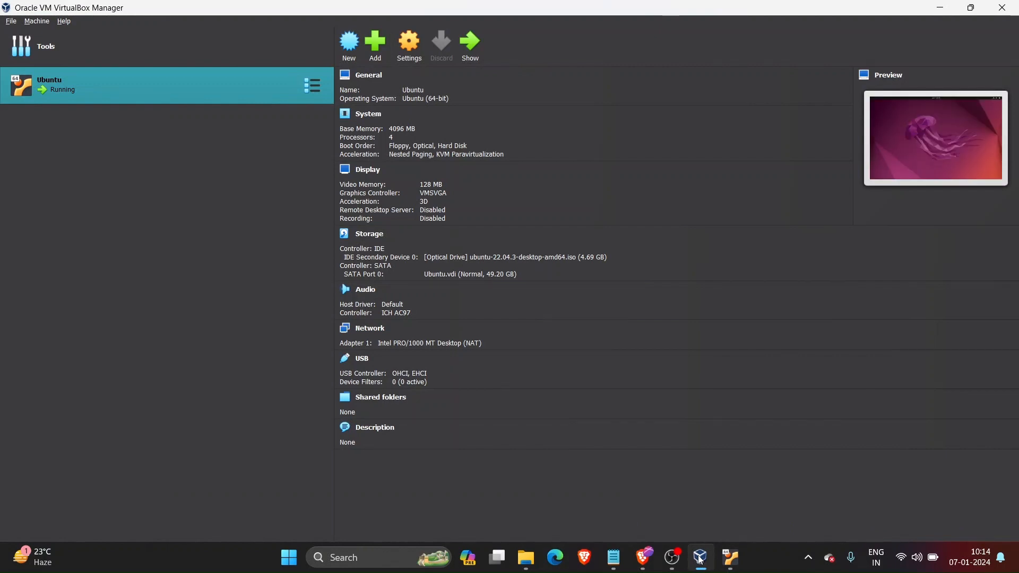
left_click(731, 558)
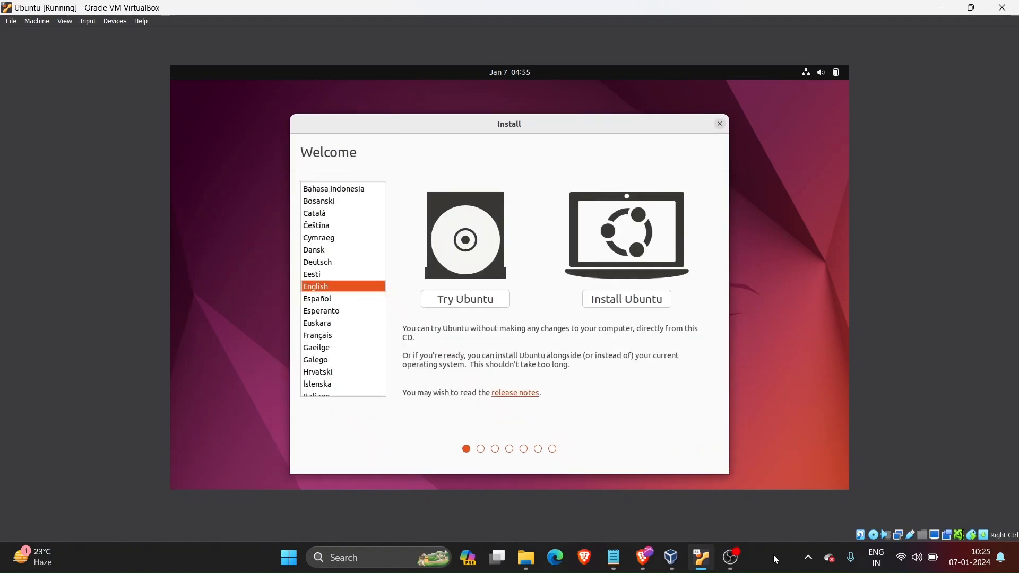
Start the Ubuntu installation in English with the English (US) keyboard and a normal installation including updates and third-party software
left_click(627, 300)
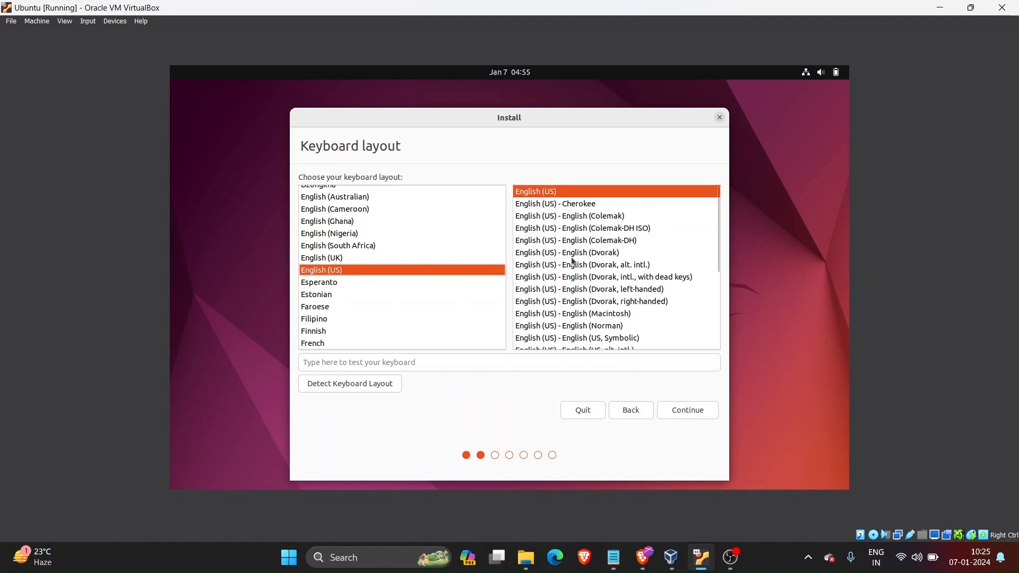
left_click(690, 412)
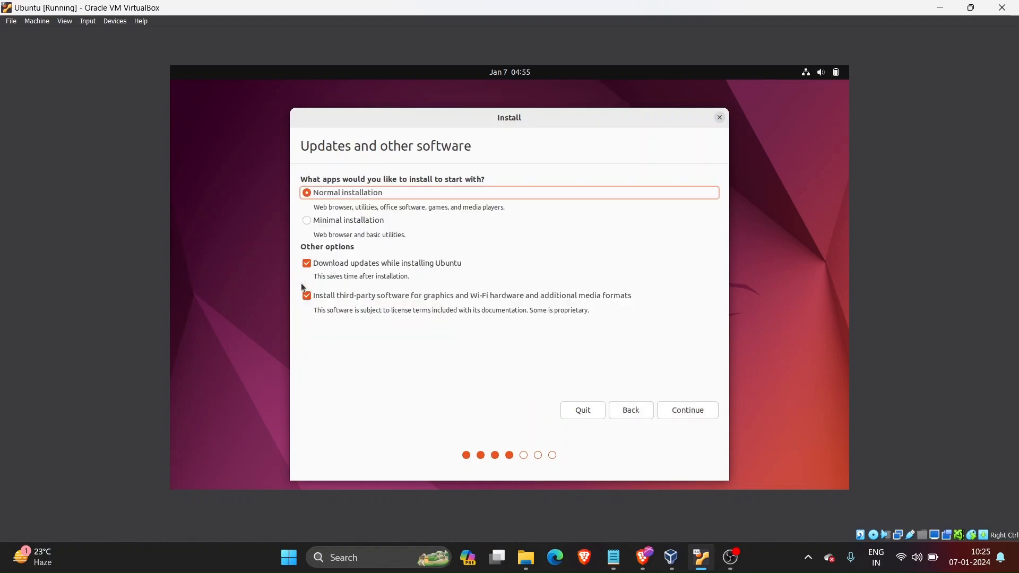
left_click(700, 410)
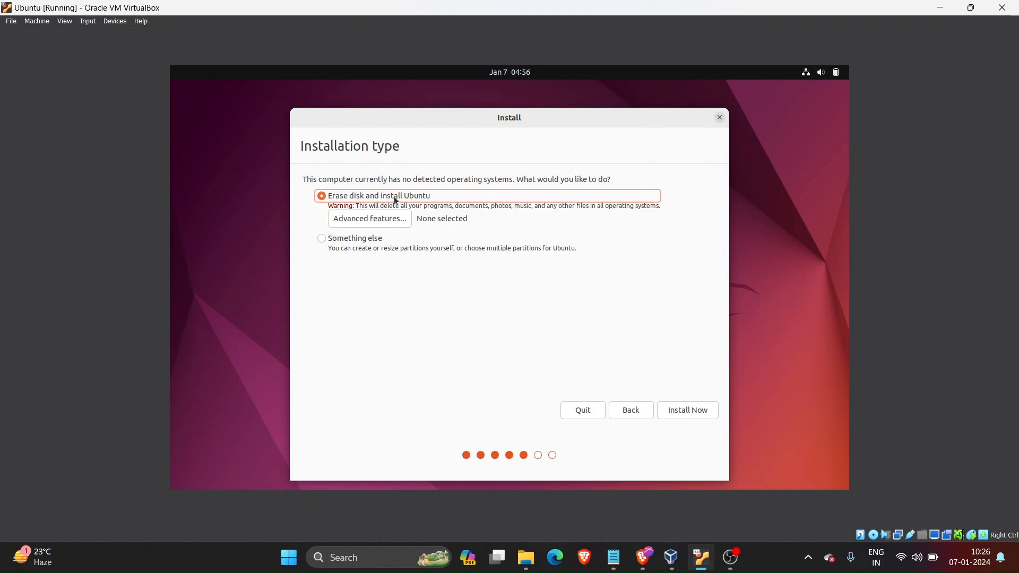
Install with Erase disk and install Ubuntu, write the changes to the disk and accept Kolkata as the location
left_click(699, 413)
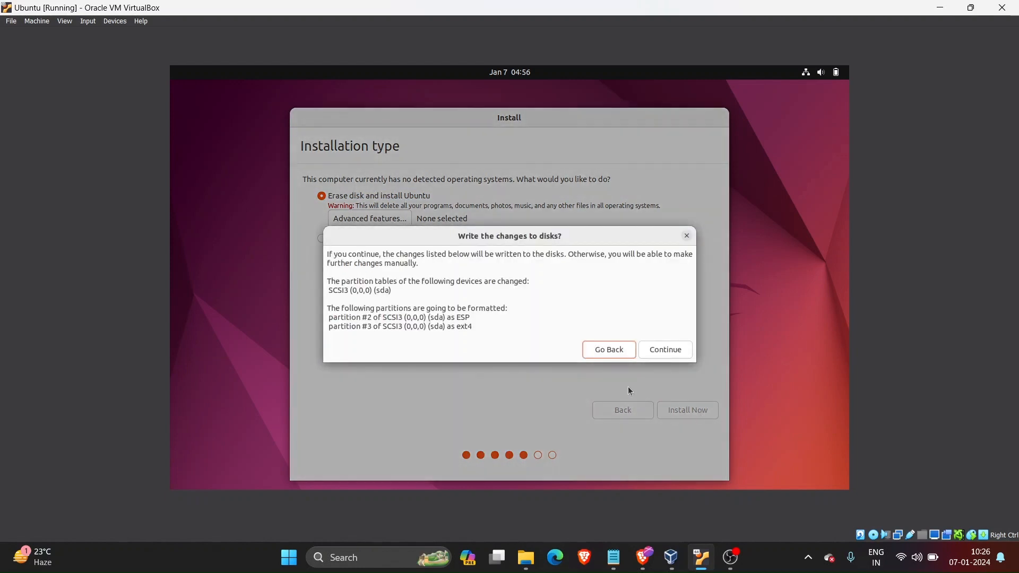
left_click(658, 348)
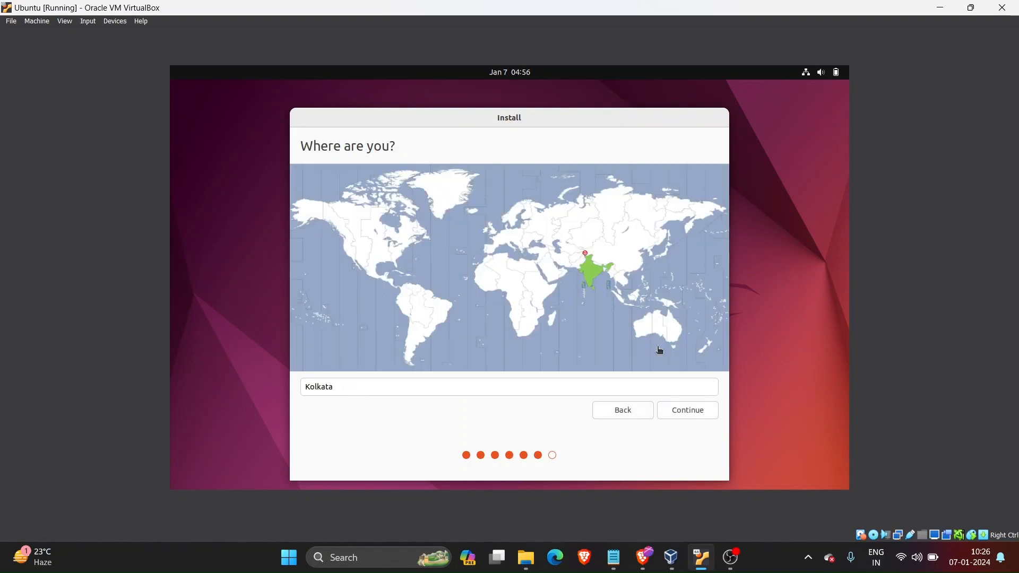
left_click(672, 415)
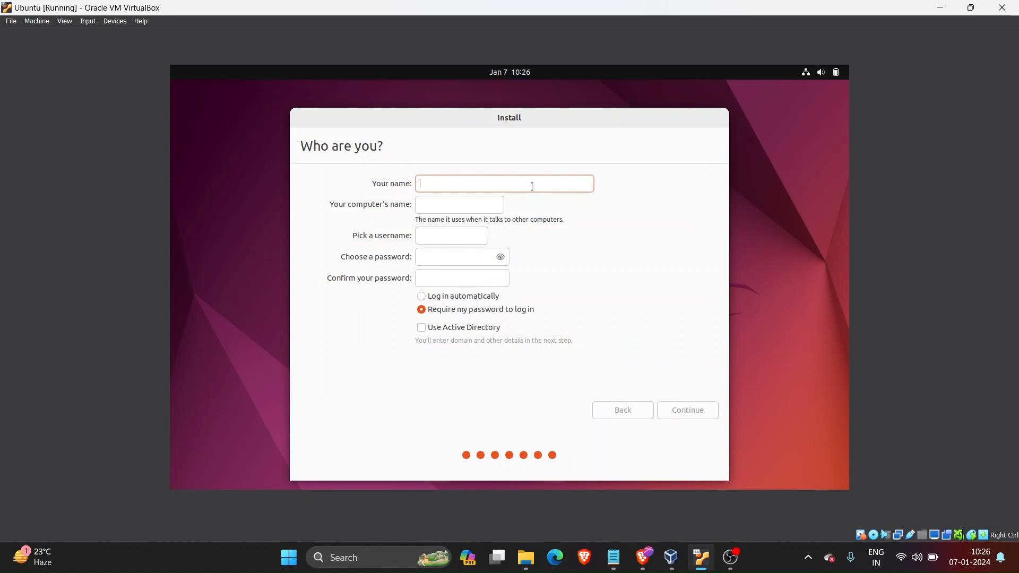
Enter the account owner's name in the installer's user details form
type("Siddr")
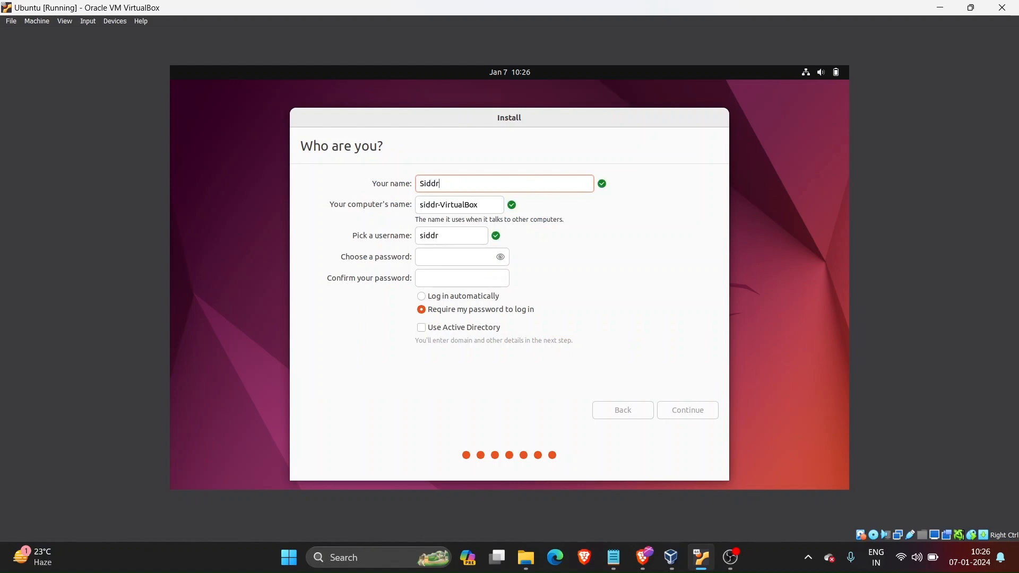
key("BackSpace")
type("artha")
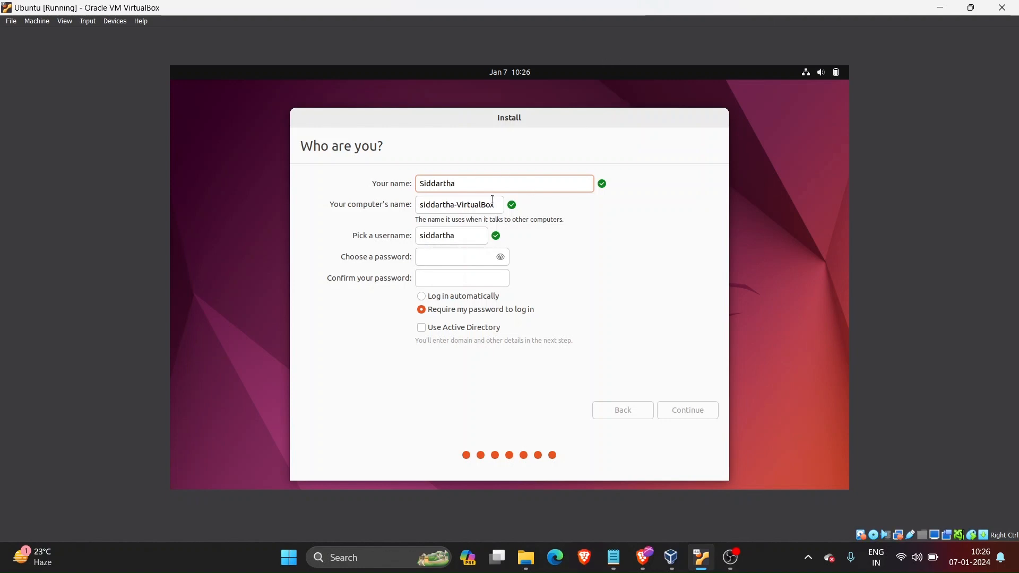
Change the computer's name to sid-vm in the user details form
left_click(495, 204)
key("BackSpace")
key("BackSpace")
key("BackSpace")
key("BackSpace")
key("BackSpace")
key("BackSpace")
key("BackSpace")
key("BackSpace")
key("BackSpace")
key("BackSpace")
key("BackSpace")
key("BackSpace")
key("BackSpace")
key("BackSpace")
key("BackSpace")
key("BackSpace")
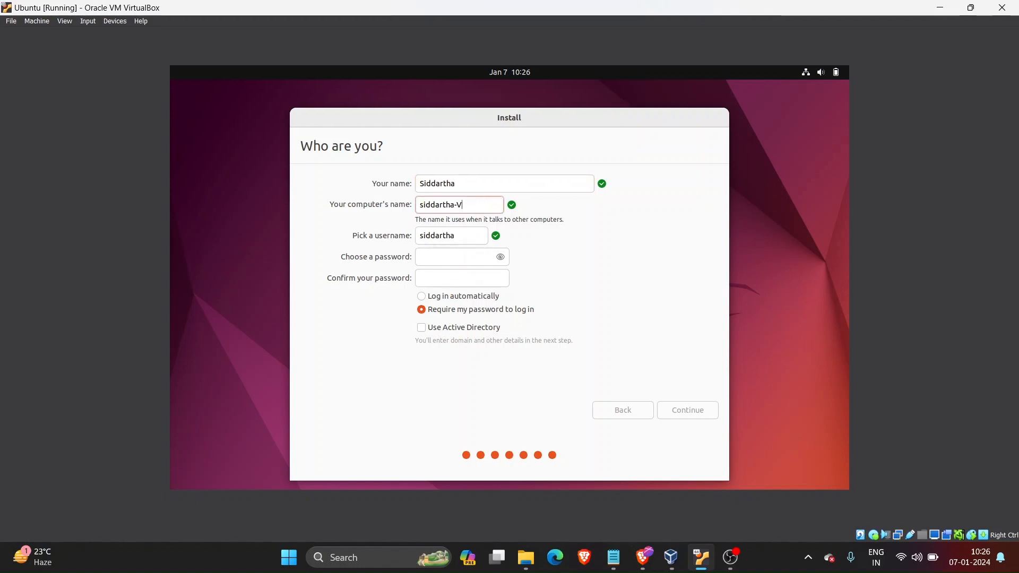
key("BackSpace")
type("-vm")
Enter the account password and repeat it in the password confirmation field
left_click(465, 258)
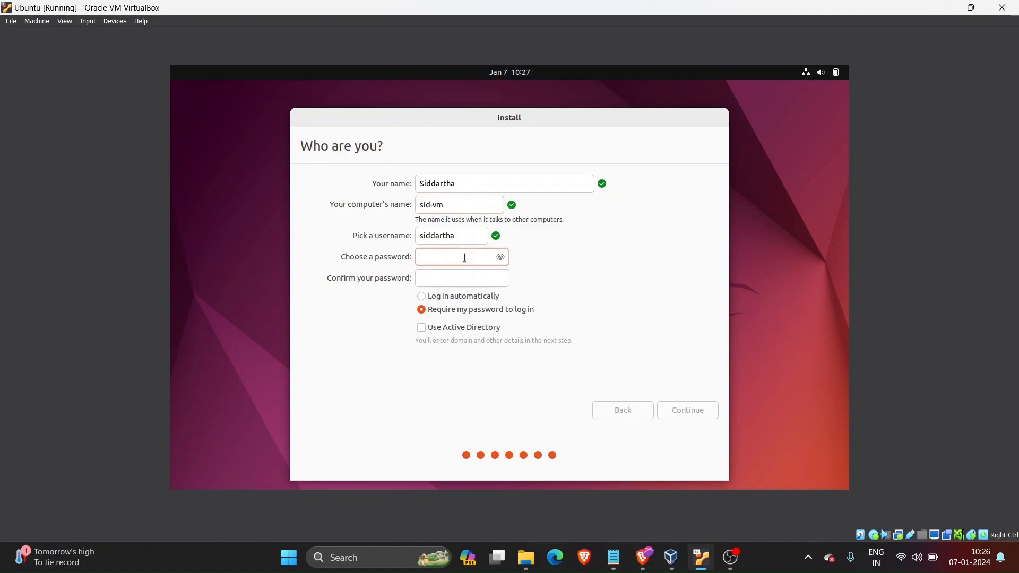
type("********")
left_click(457, 280)
type("********")
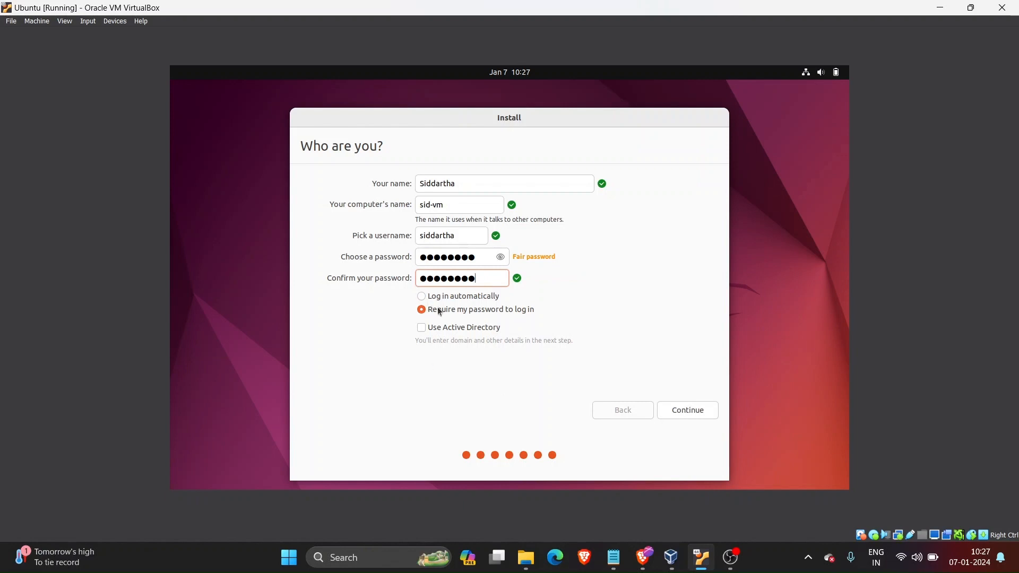
Submit the user details with the password required at login, let Ubuntu install, and restart the virtual machine with the installation medium removed
left_click(687, 412)
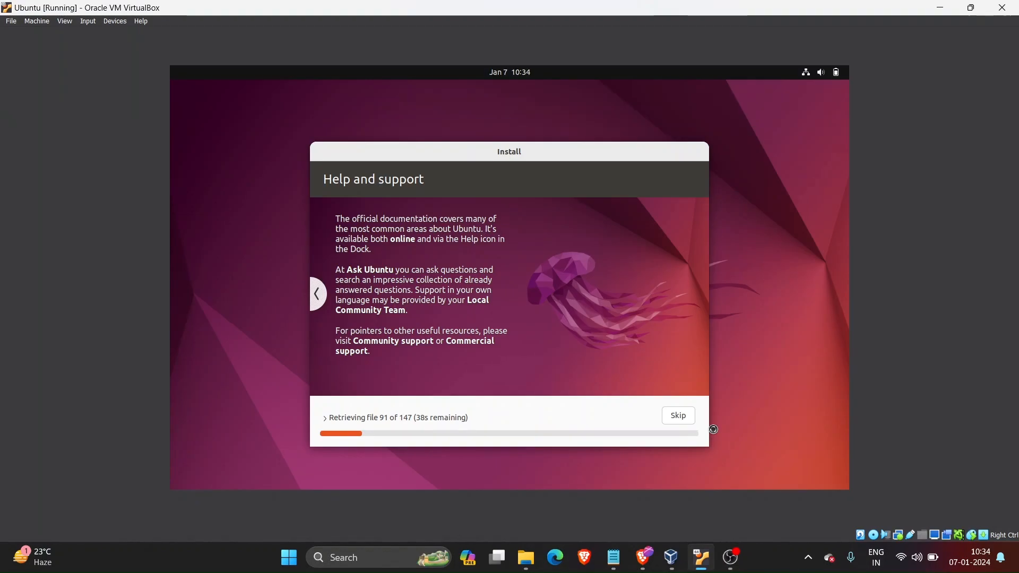
left_click(320, 302)
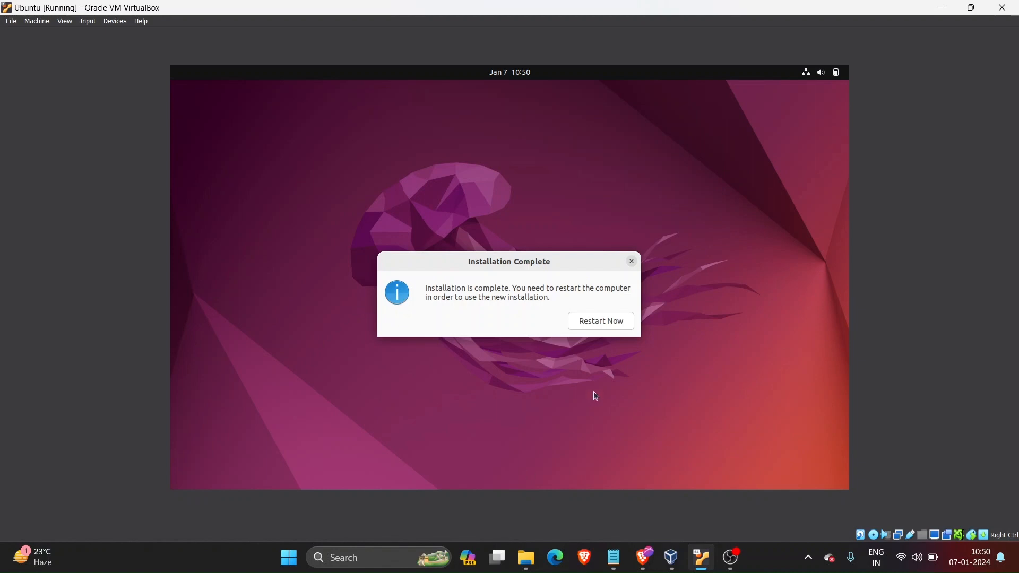
left_click(591, 324)
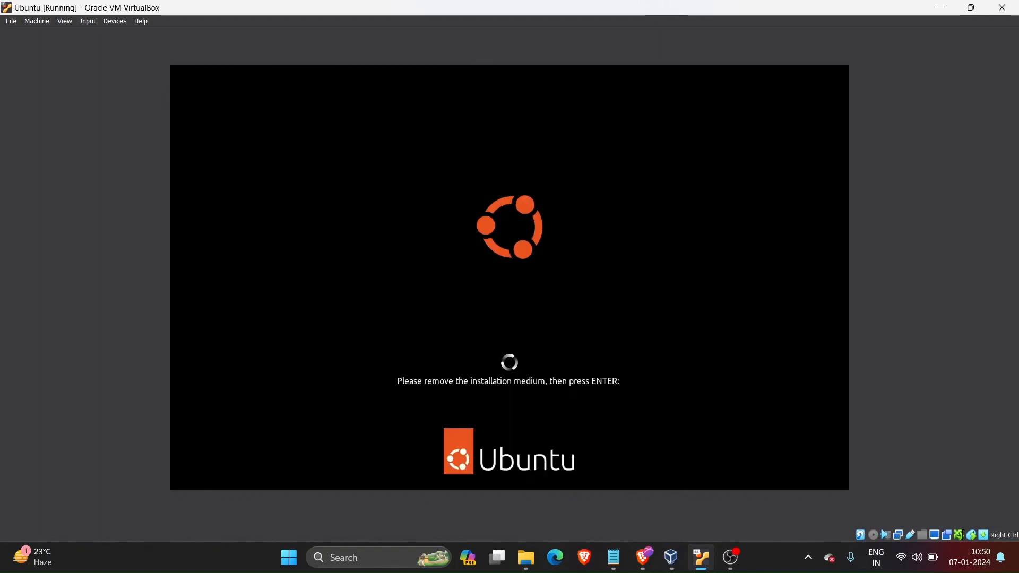
key("Return")
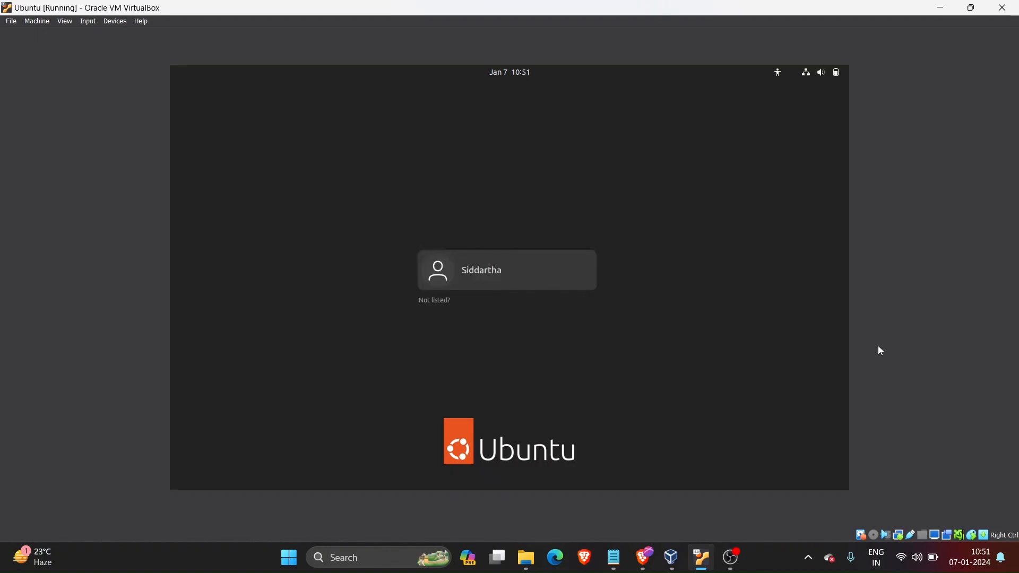
Log in to the new Ubuntu account by entering the account password
left_click(528, 264)
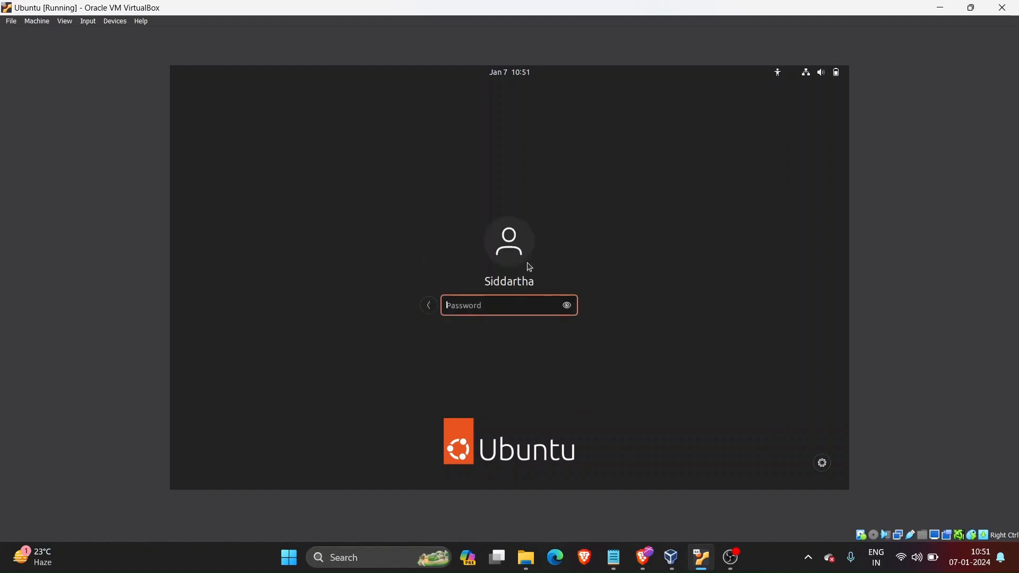
type("********")
key("Return")
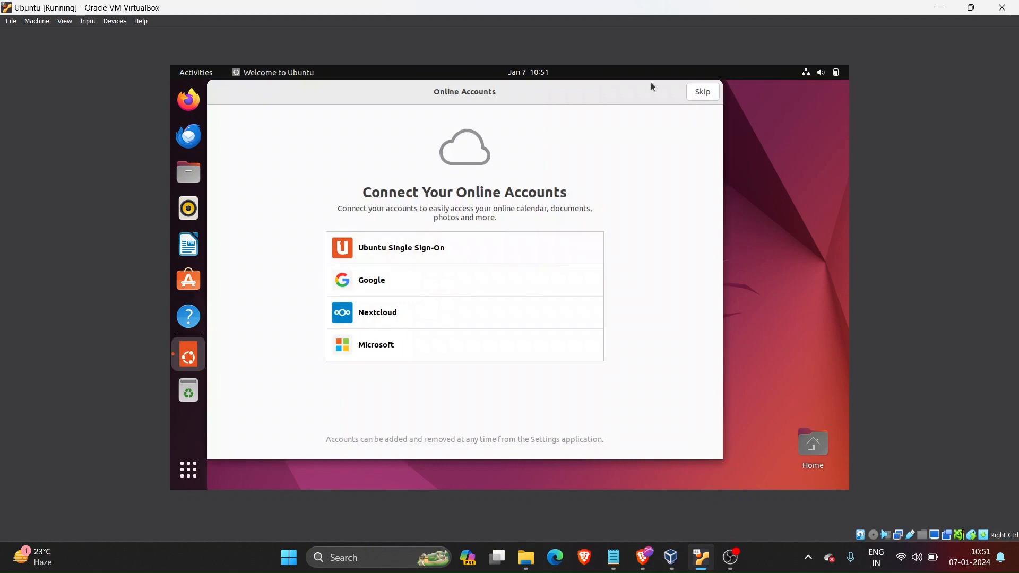
Complete the Ubuntu welcome setup, skipping online accounts and Ubuntu Pro and agreeing to send system info to Canonical
left_click(700, 93)
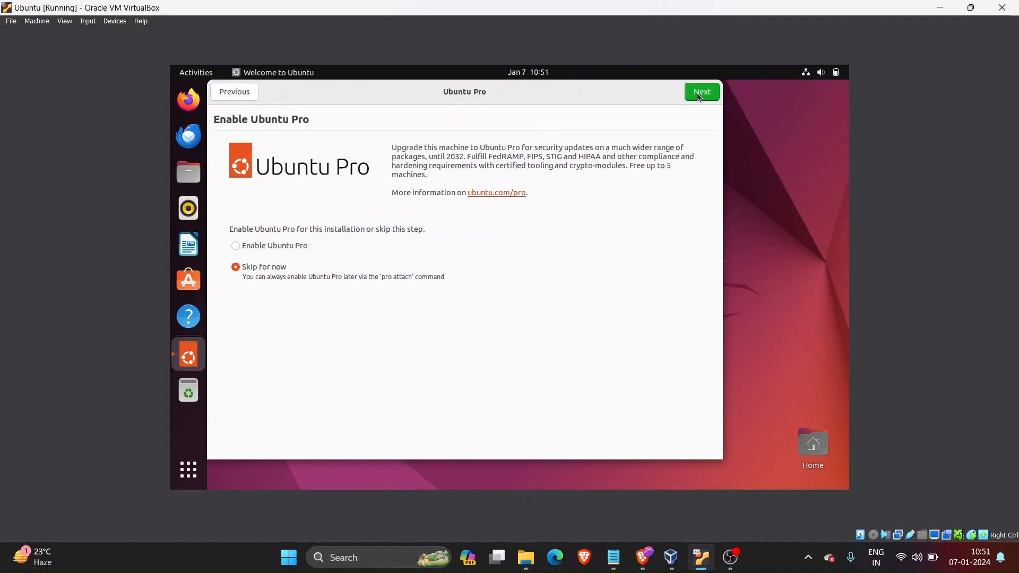
left_click(700, 95)
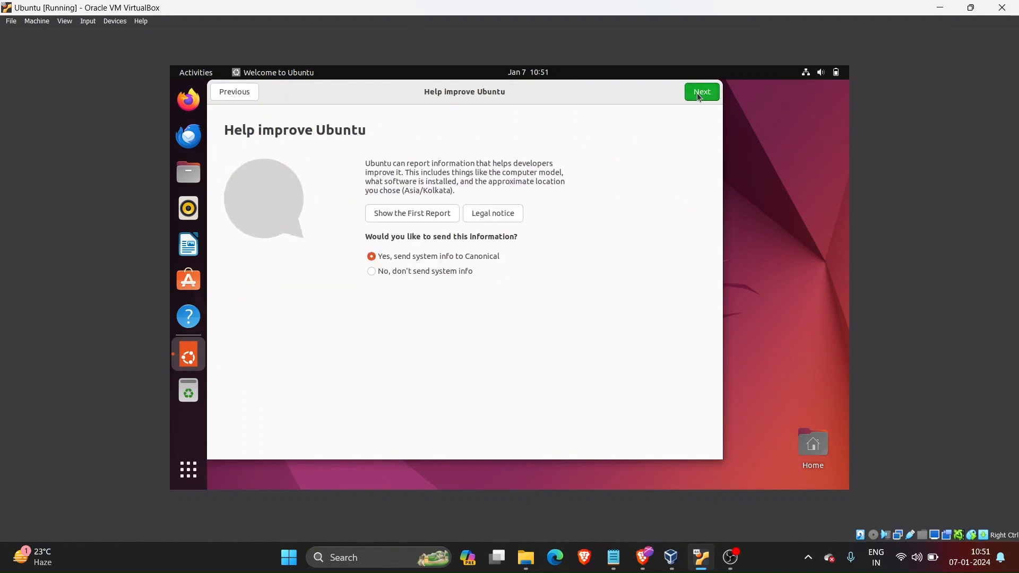
left_click(698, 96)
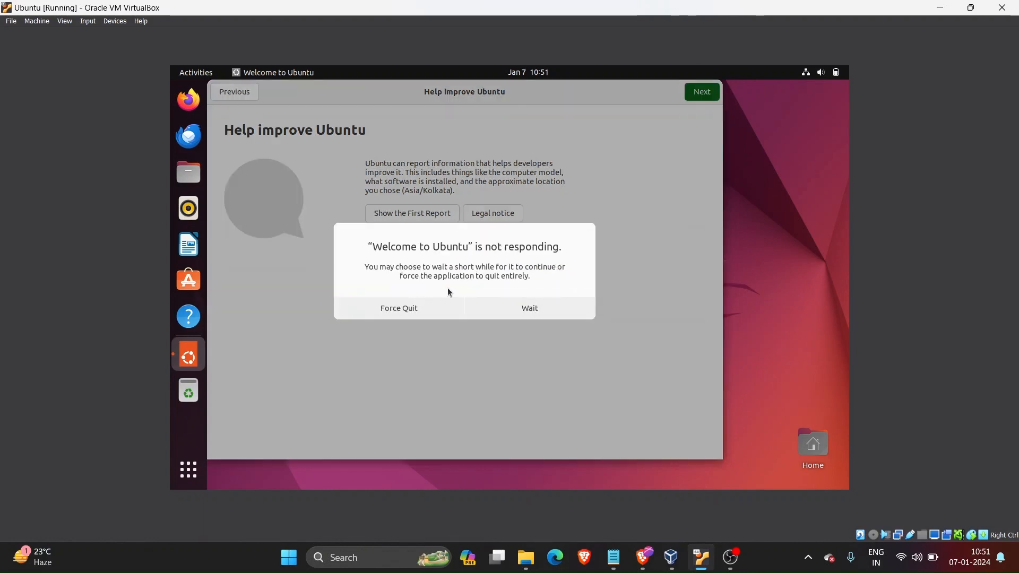
left_click(537, 311)
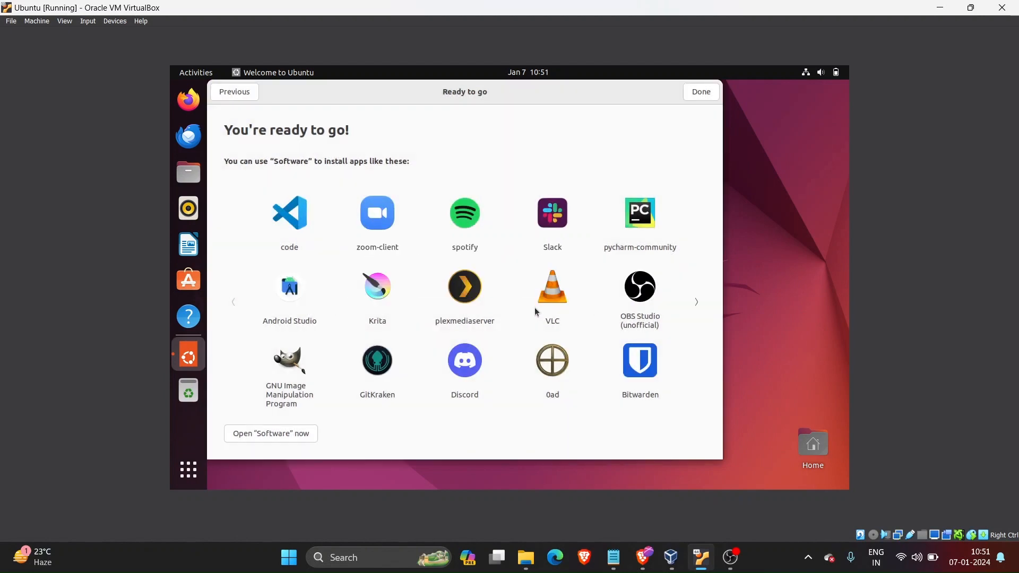
left_click(700, 92)
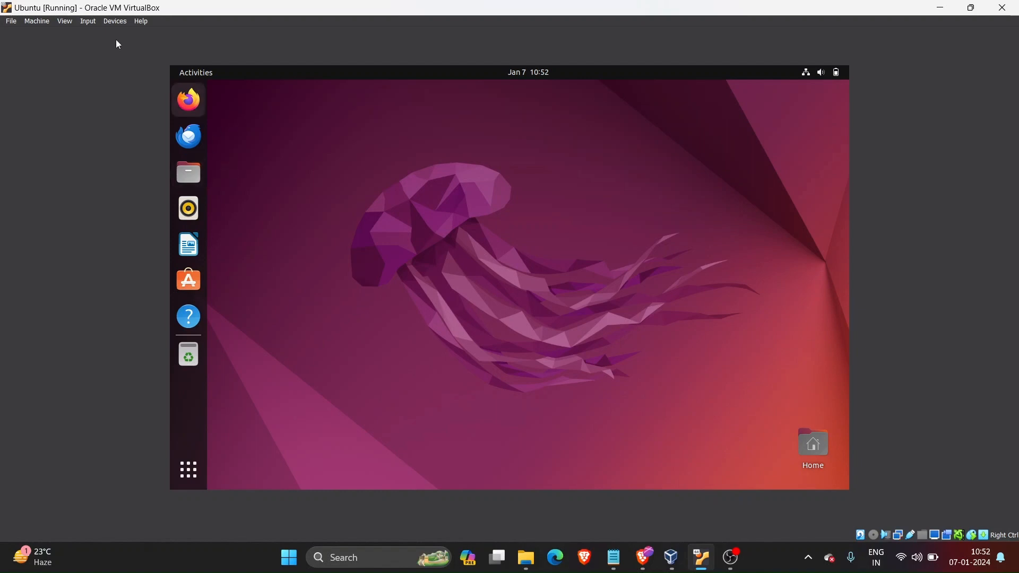
Insert the Guest Additions CD image into the virtual machine and open the VBox_GAs_7.0.12 disc
left_click(114, 21)
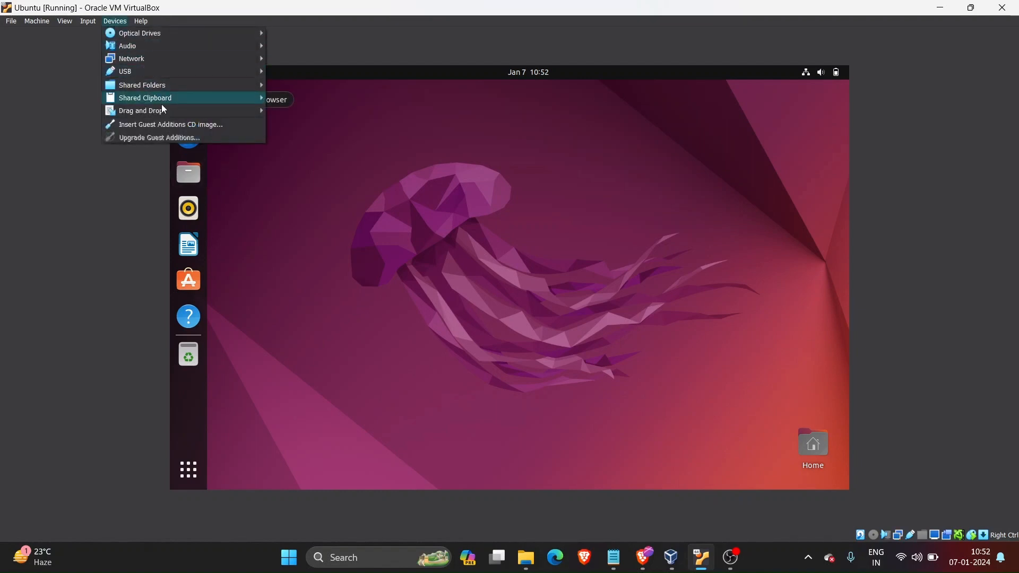
left_click(171, 126)
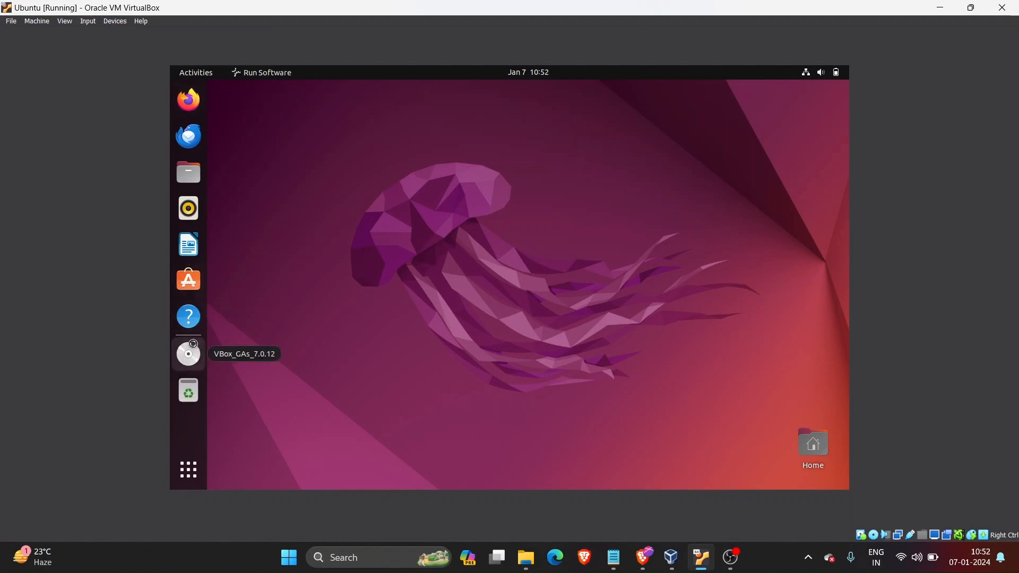
left_click(189, 354)
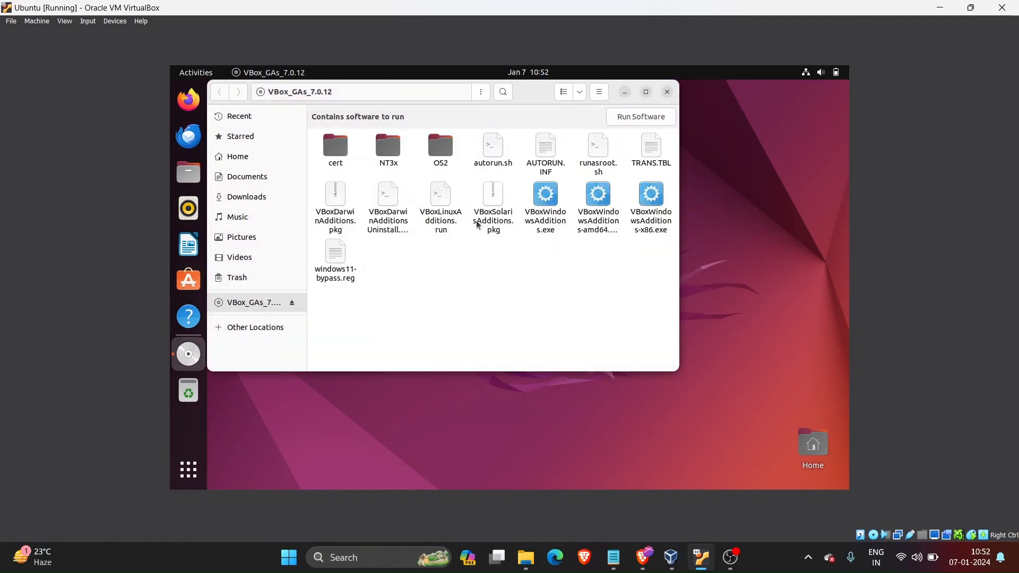
Run autorun.sh from the Guest Additions disc as a program and authenticate with the account password
left_click(491, 150)
right_click(491, 150)
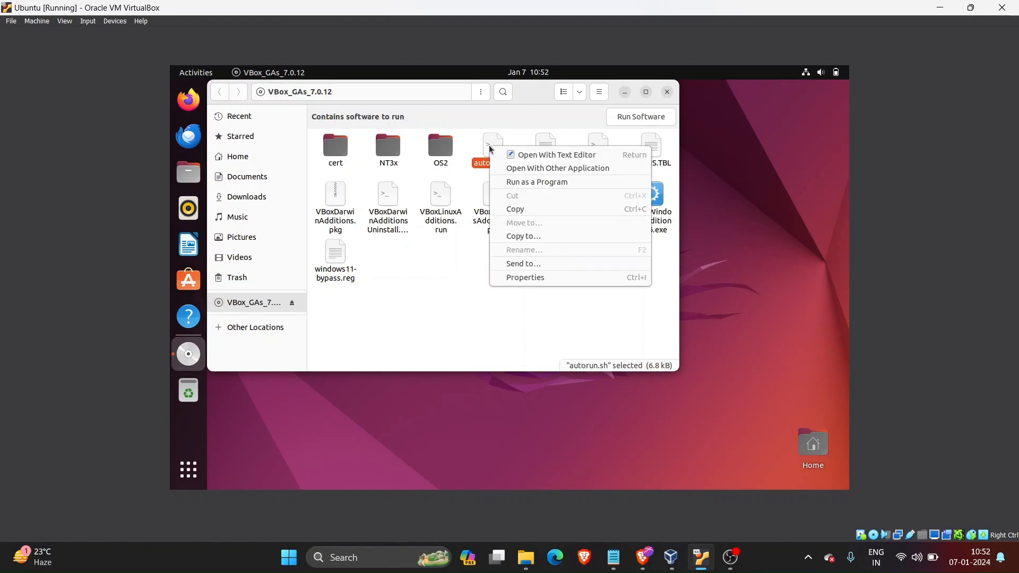
left_click(523, 182)
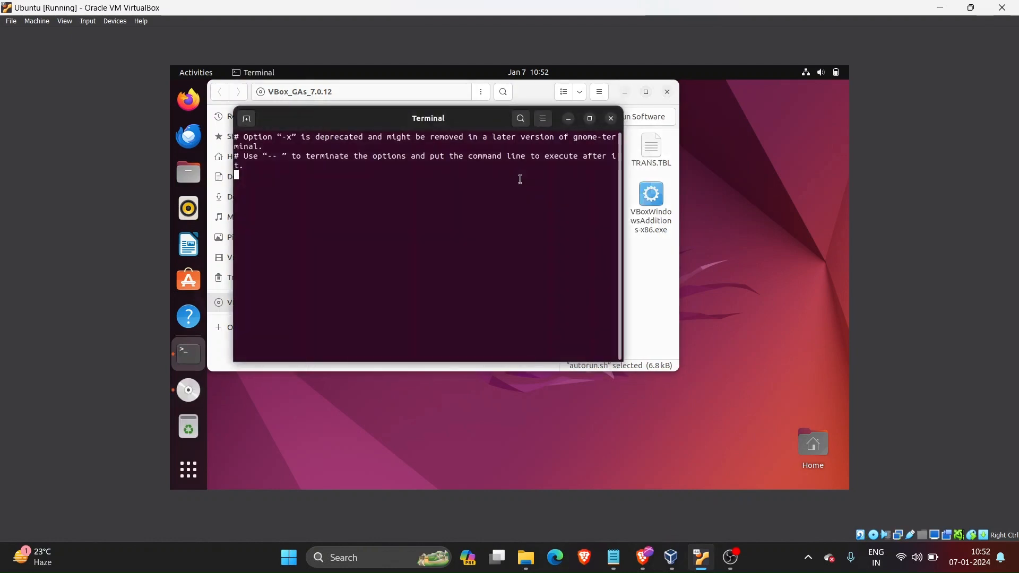
type("*****")
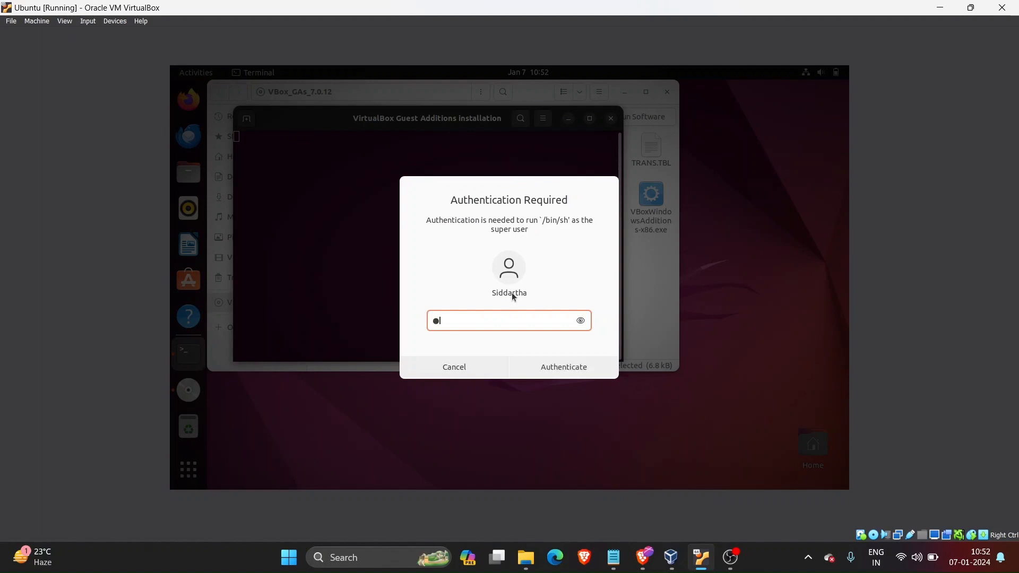
type("***")
key("Return")
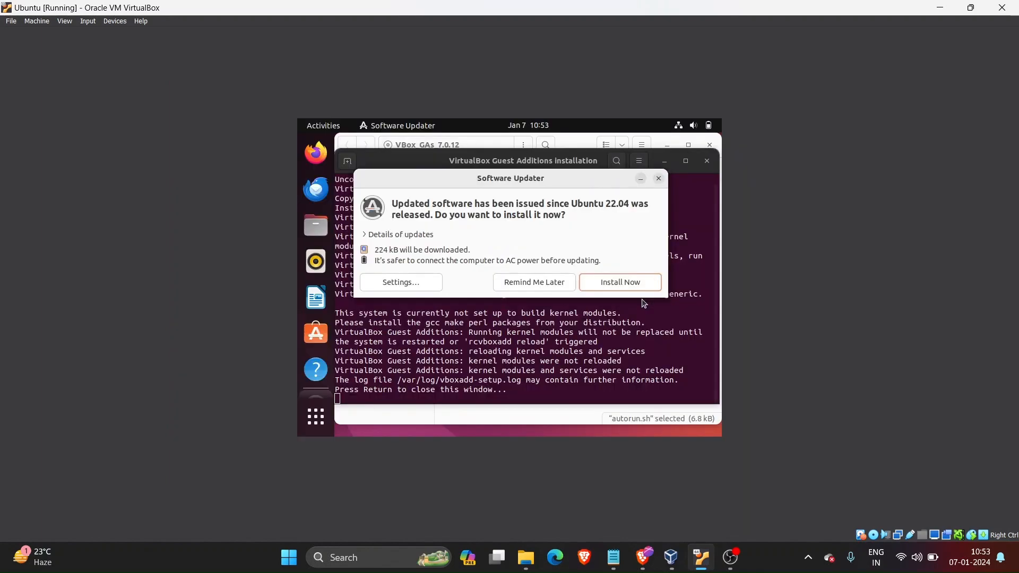
Install the offered Ubuntu software updates and authenticate with the account password
left_click(629, 286)
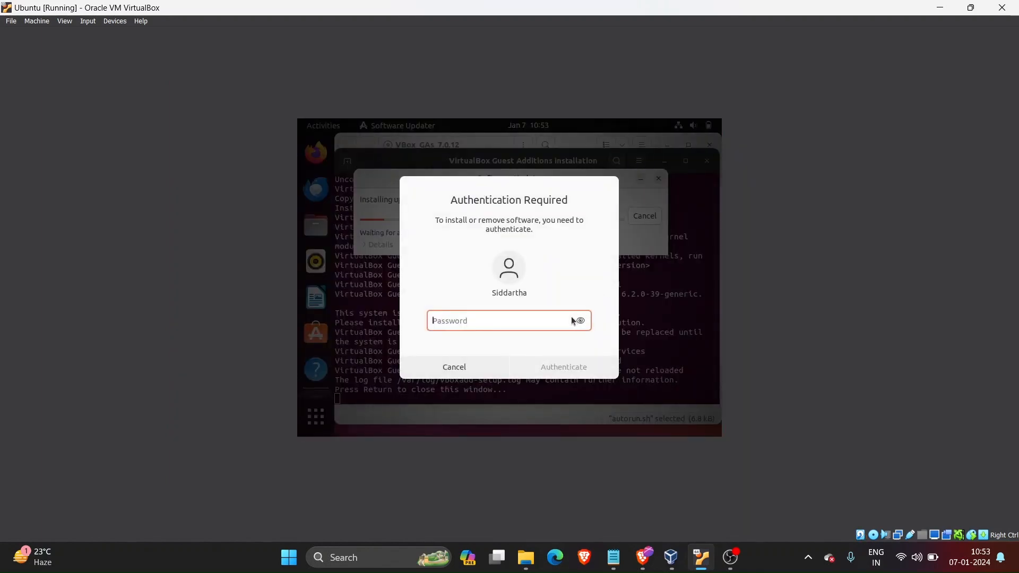
type("********")
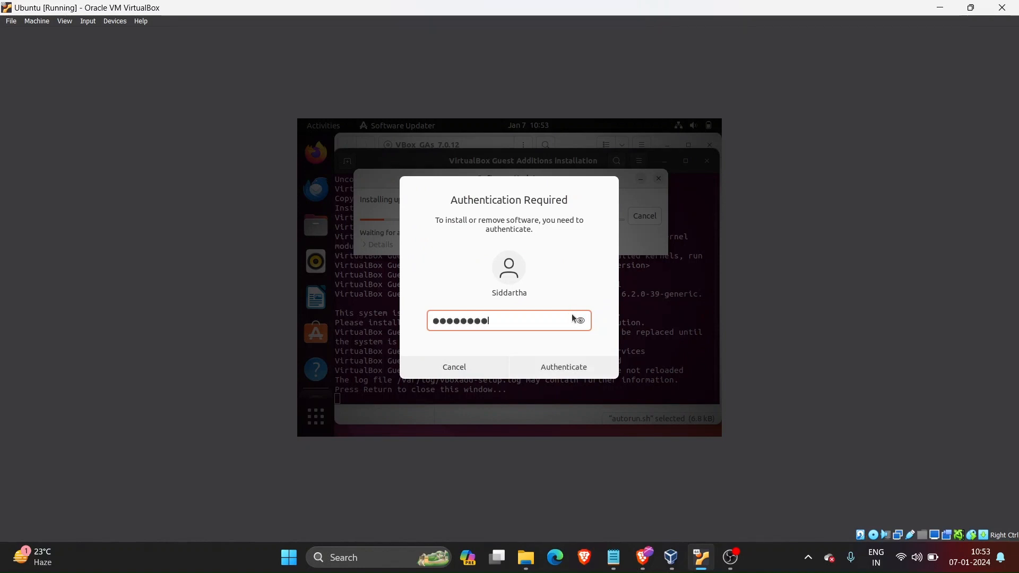
key("Return")
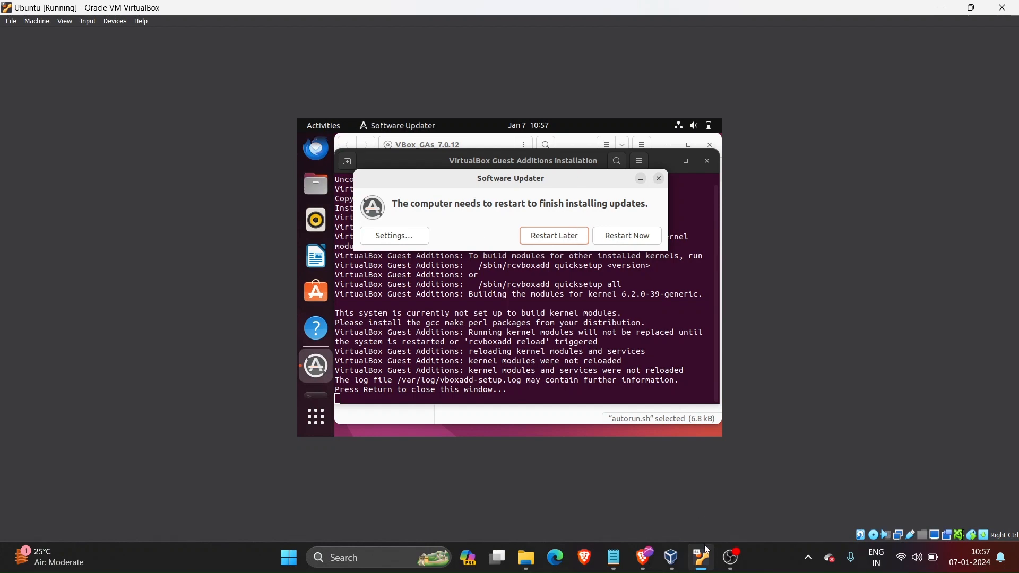
Postpone the restart requested by Software Updater and close the Guest Additions installation terminal
left_click(726, 560)
left_click(725, 561)
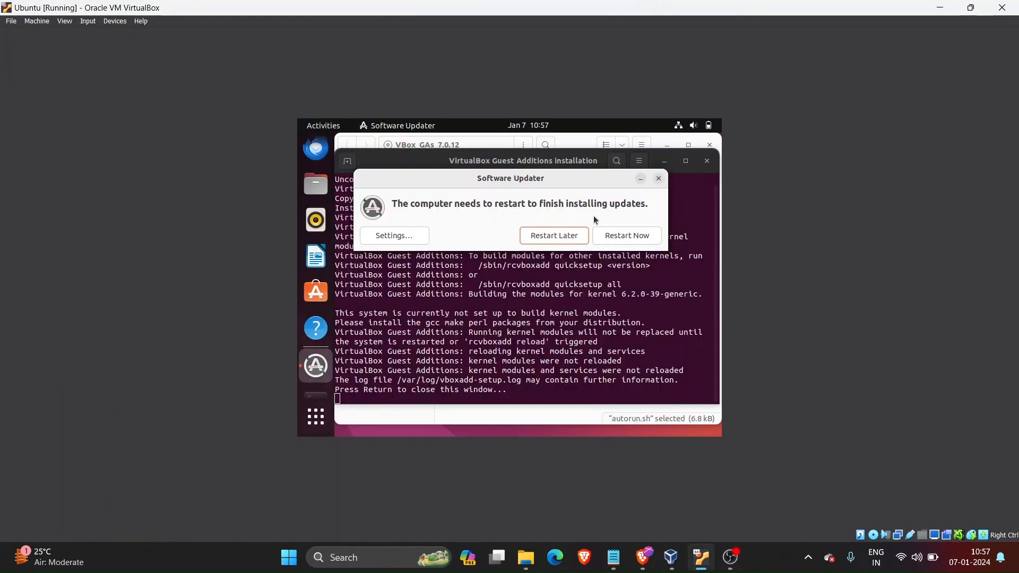
left_click(554, 236)
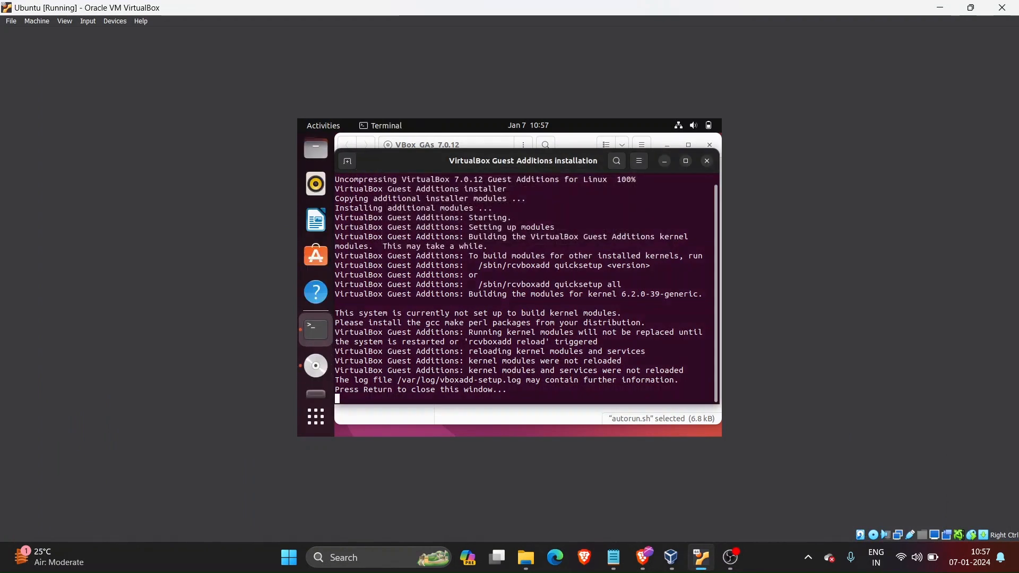
key("Return")
Switch the Ubuntu virtual machine to full-screen mode and confirm the switch
left_click(32, 22)
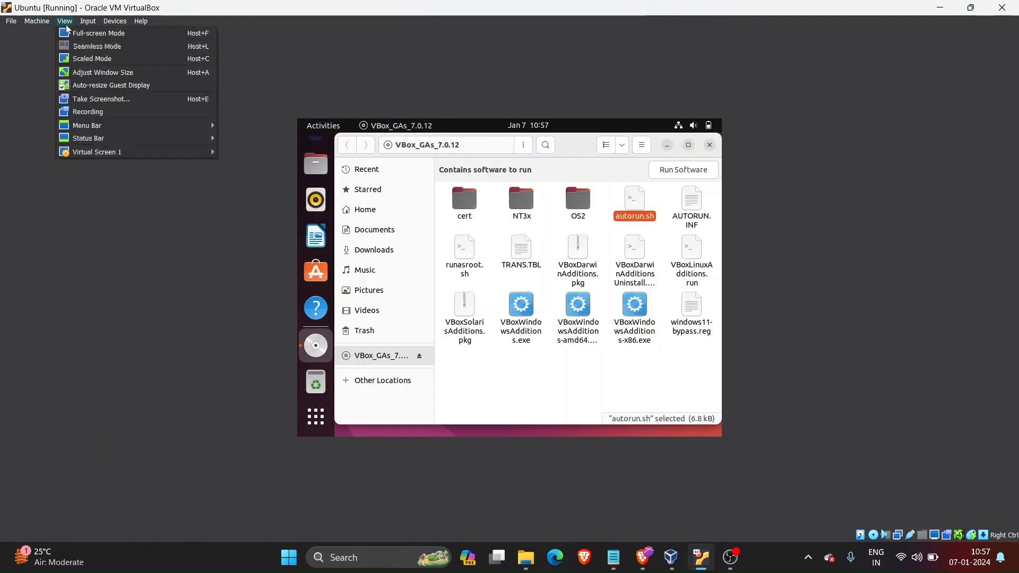
mouse_move(98, 25)
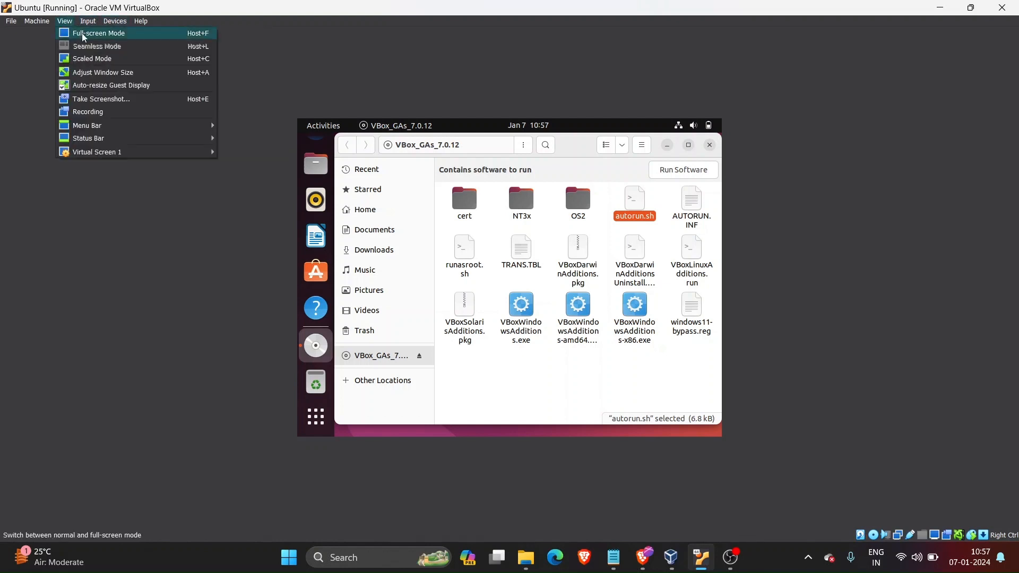
left_click(84, 34)
left_click(486, 330)
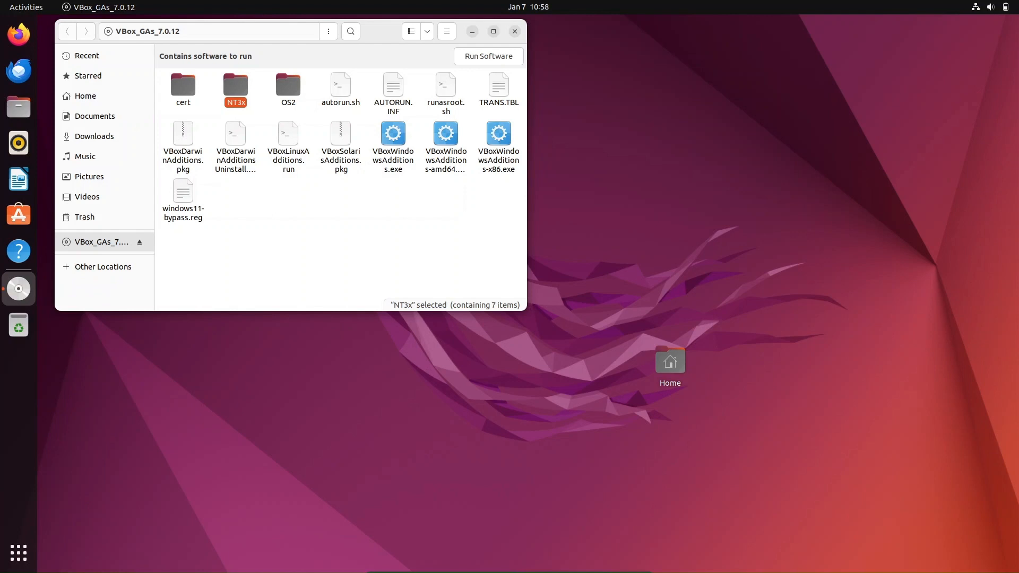
In a terminal, run sudo apt update with the account password, and run sudo apt install -y build-essential linux-headers-$(uname -r)
key("ctrl+alt+t")
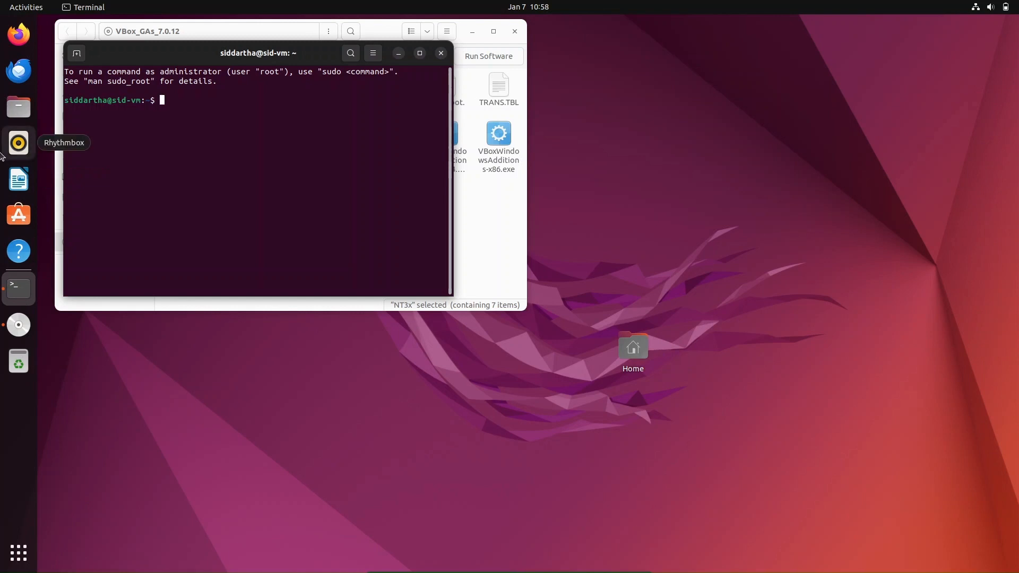
type("sudo apt update")
key("Return")
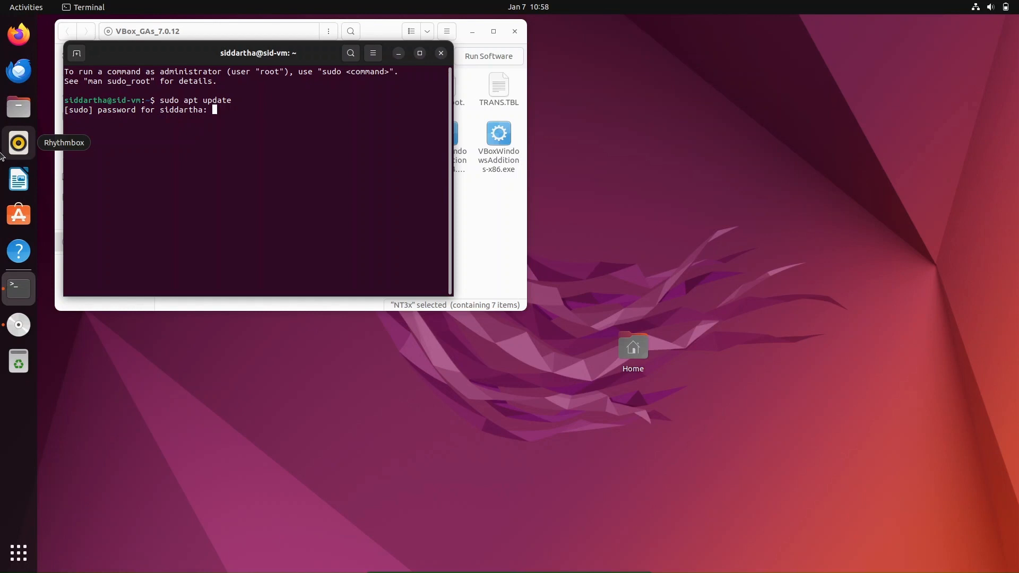
key("Return")
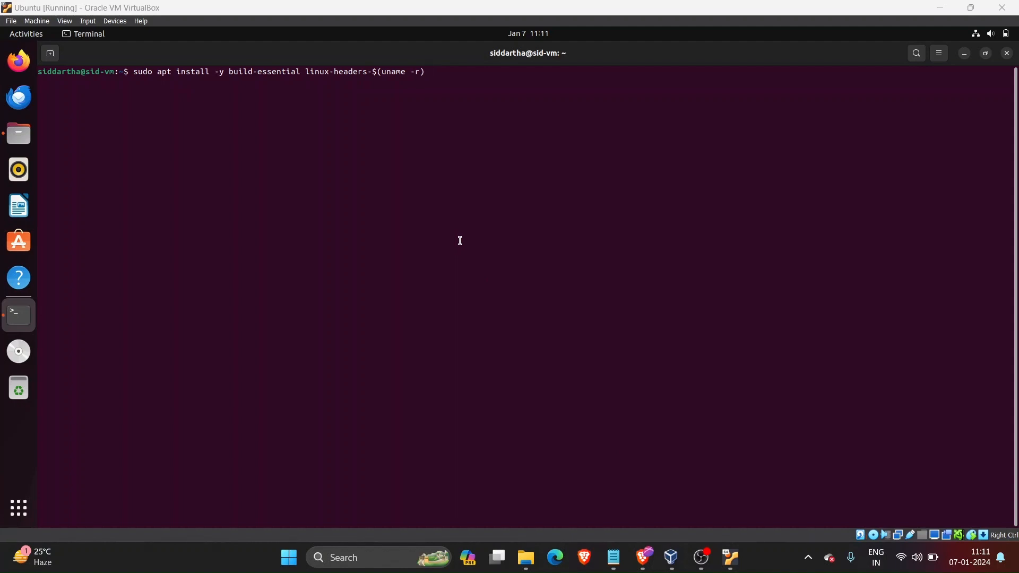
key("Return")
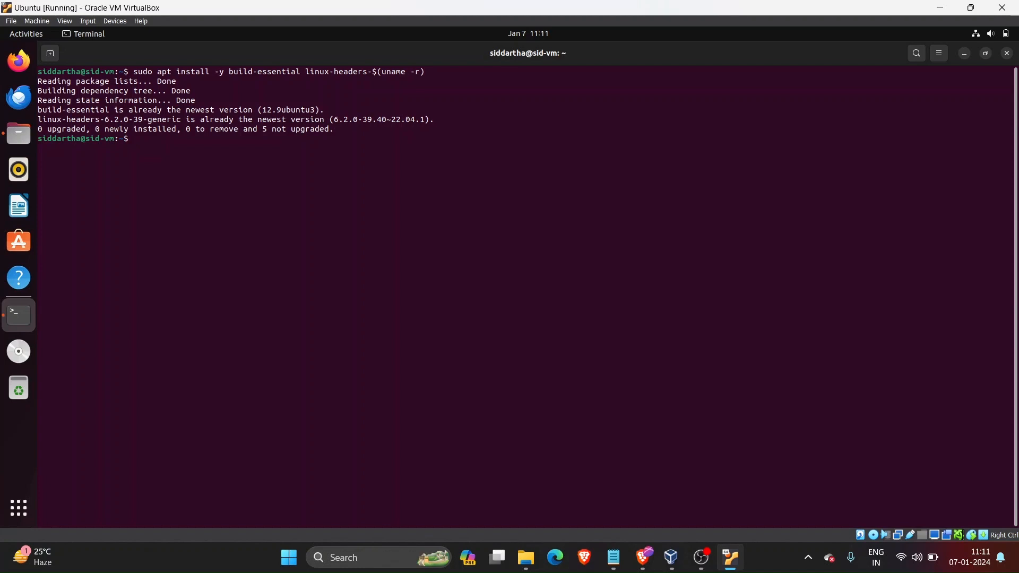
Change to the Downloads directory in the terminal, listing the contents of both the home folder and Downloads with ls
type("ls")
key("Return")
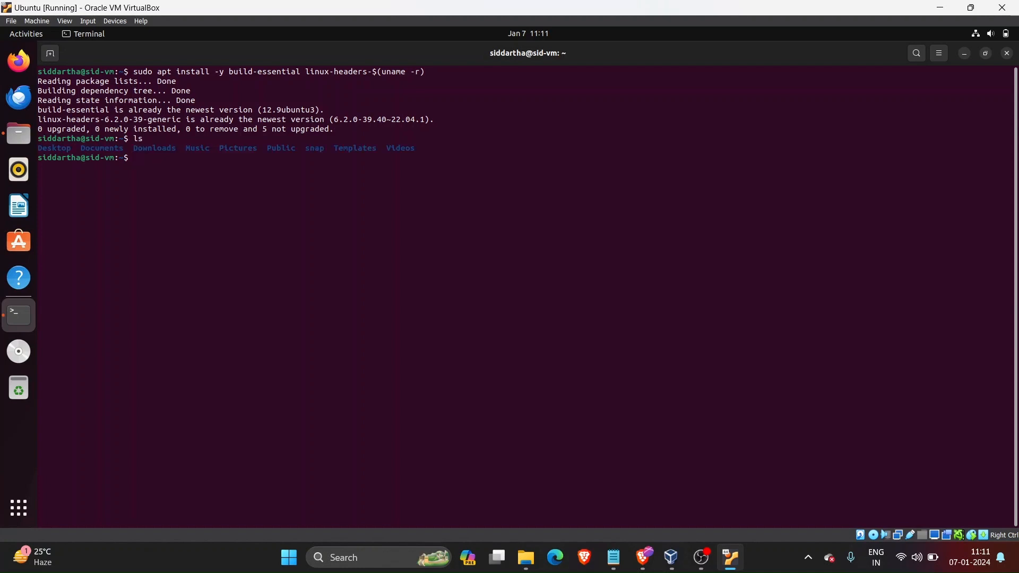
type("cd Dowloads")
key("Return")
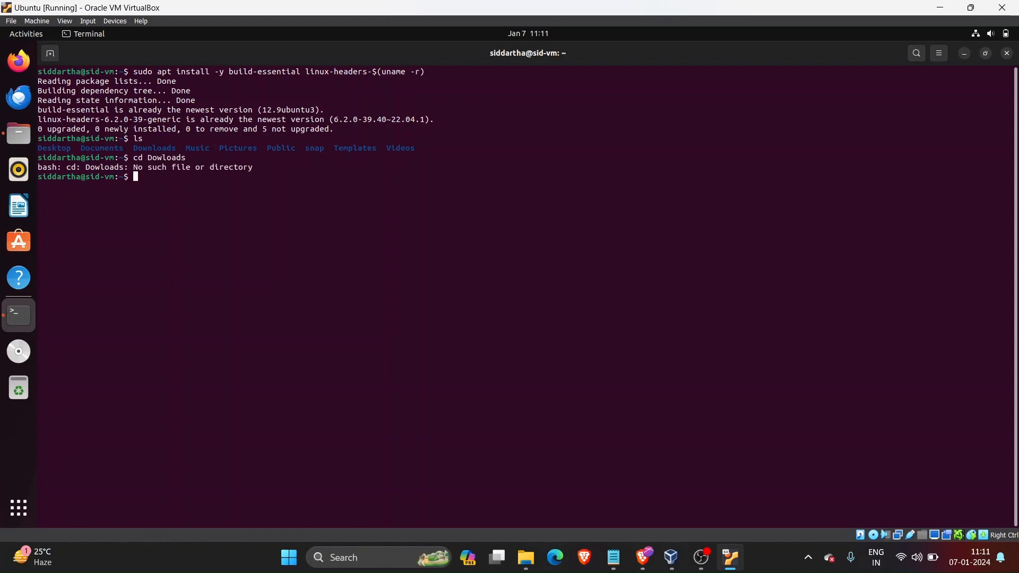
type("cd Dow")
key("Tab")
key("Return")
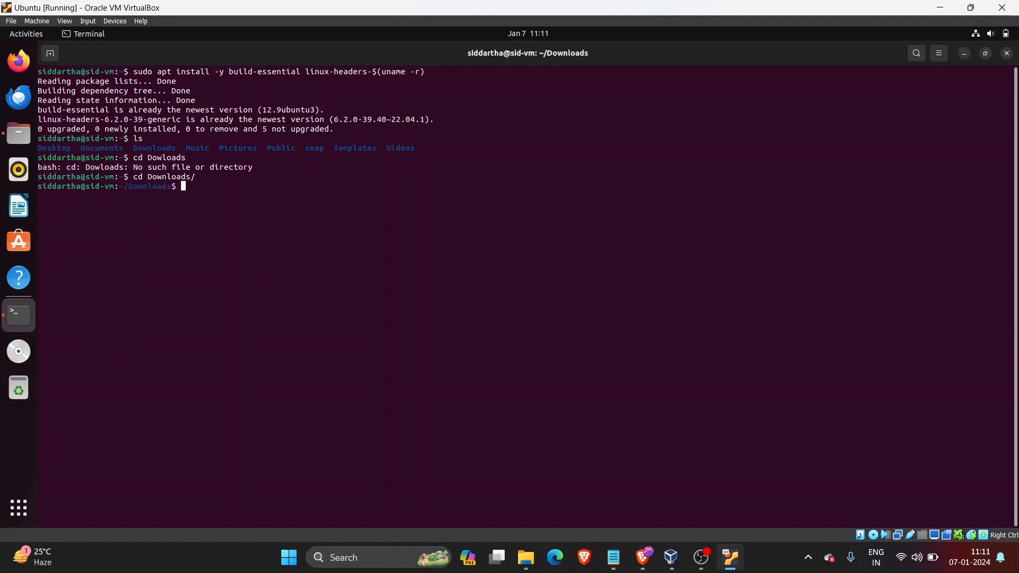
type("ls")
key("Return")
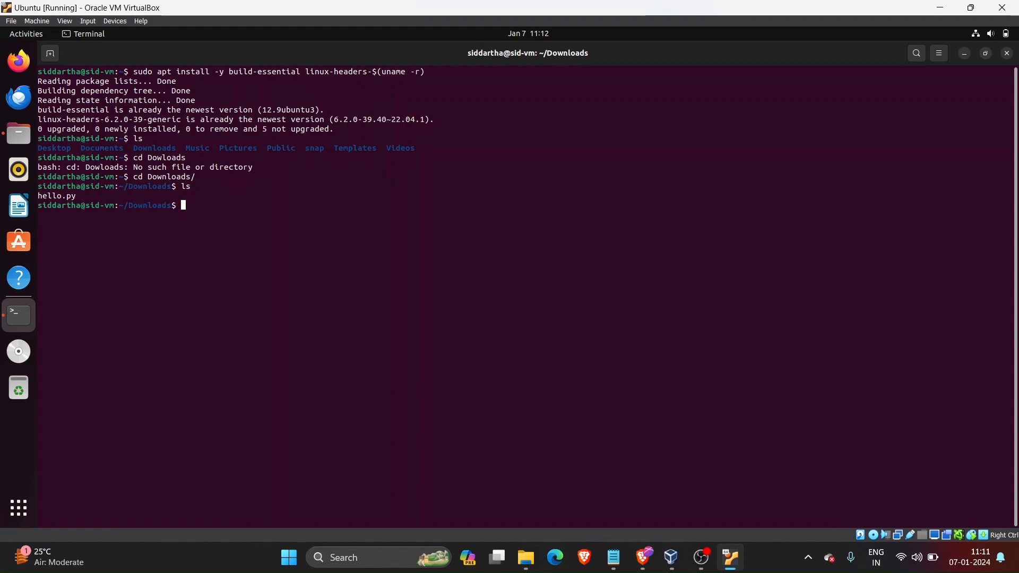
Open hello.py from the Downloads folder in the text editor to view its code, closing the editor and file manager when done
left_click(18, 351)
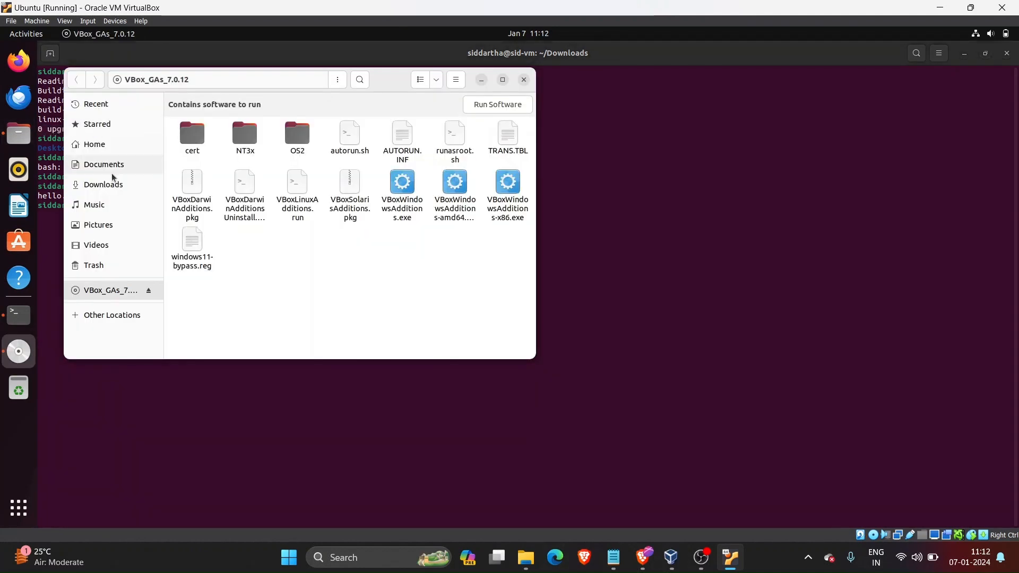
left_click(118, 186)
left_click(215, 126)
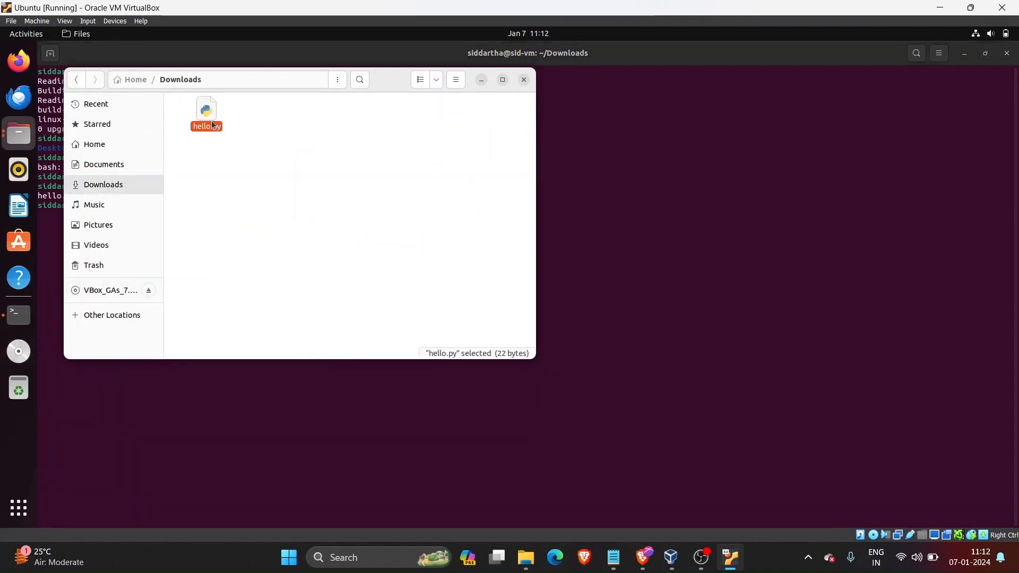
right_click(213, 123)
left_click(235, 133)
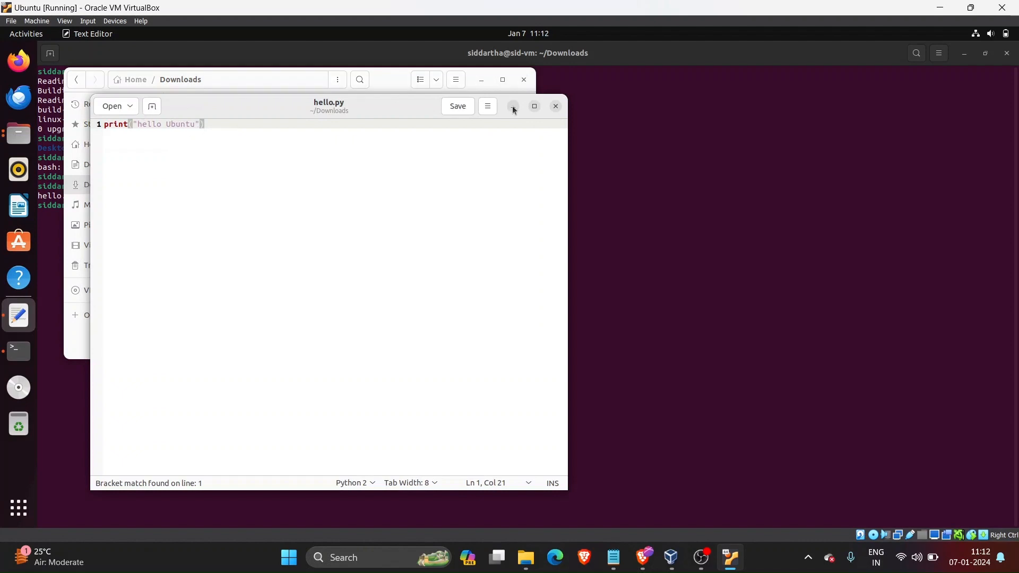
left_click(556, 106)
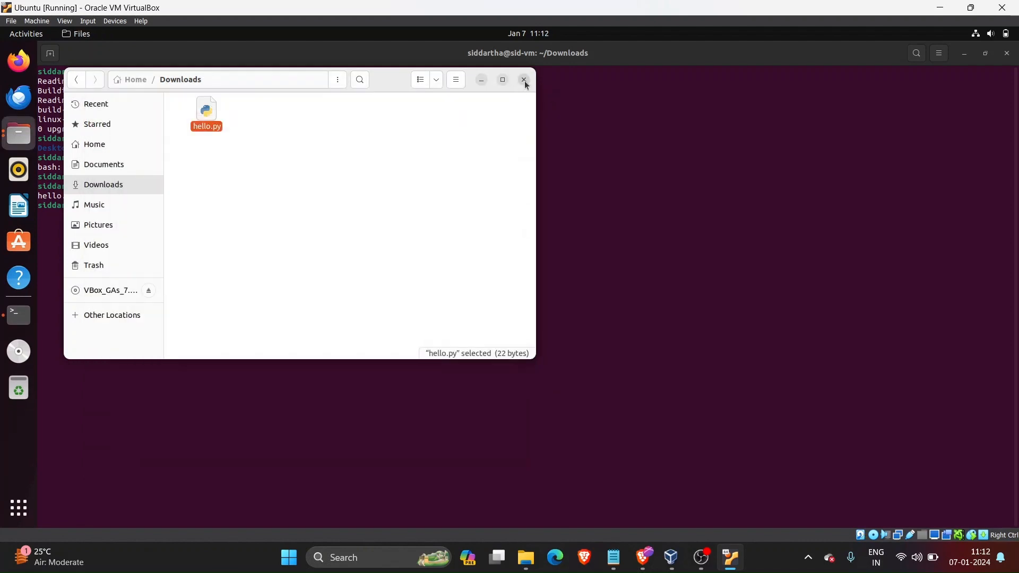
left_click(525, 81)
Run the script in the terminal with python3 hello.py
type("py")
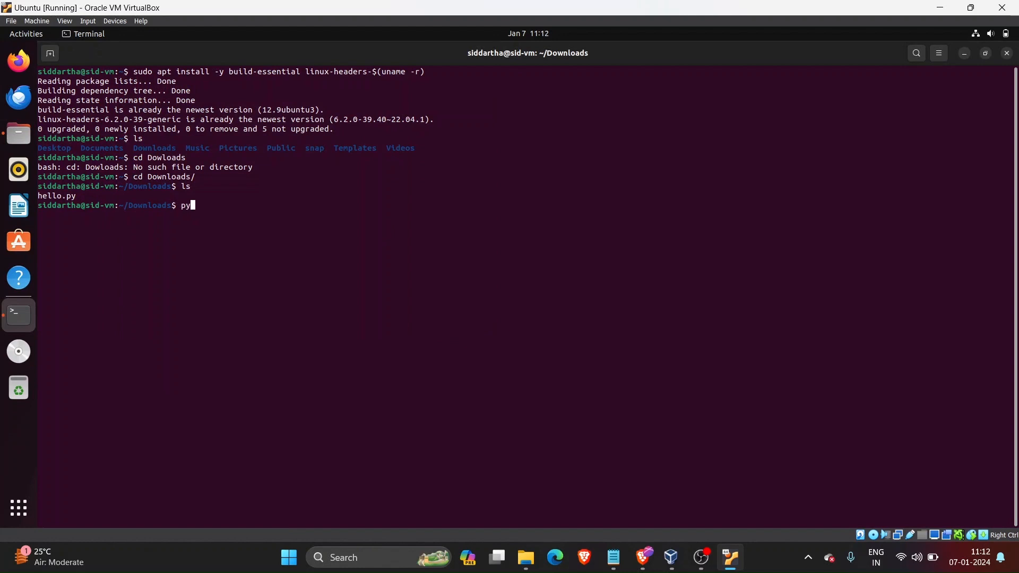
type("thon3 hello.py")
key("Return")
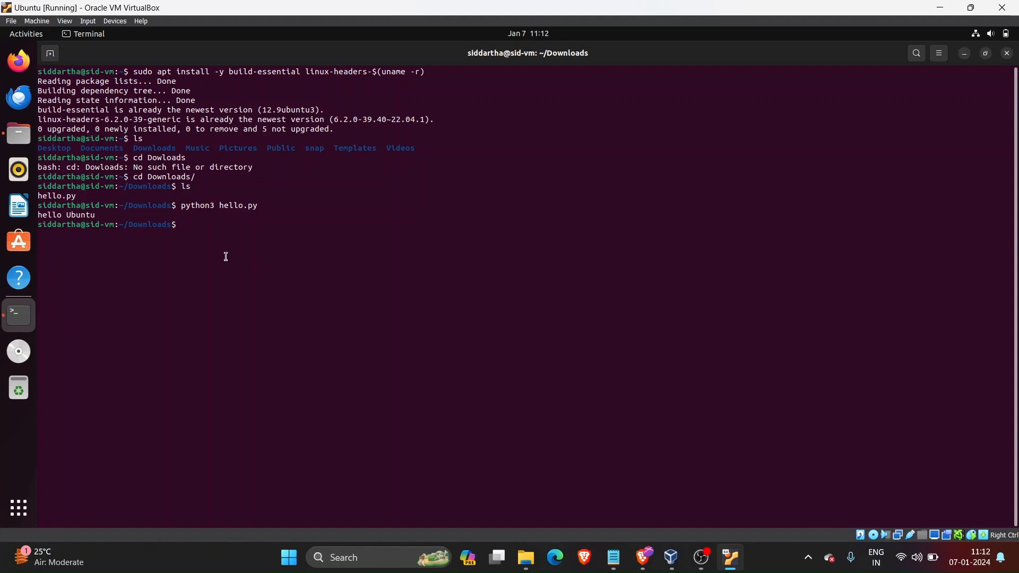
Try the neofetch command, and install the package with sudo apt install neofetch, answering Y to continue
type("neofetch")
key("Return")
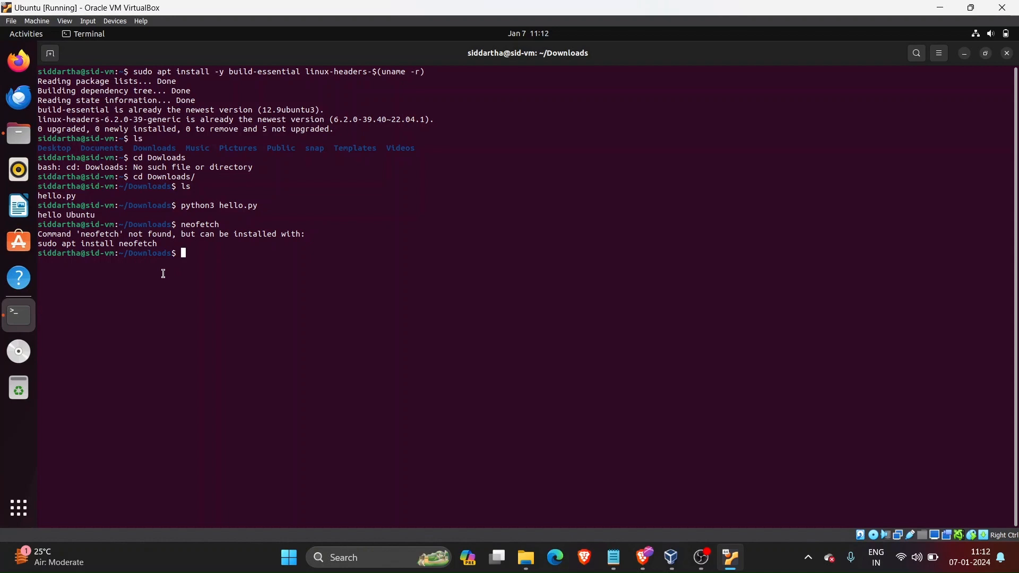
type("sudo apt install neofetch")
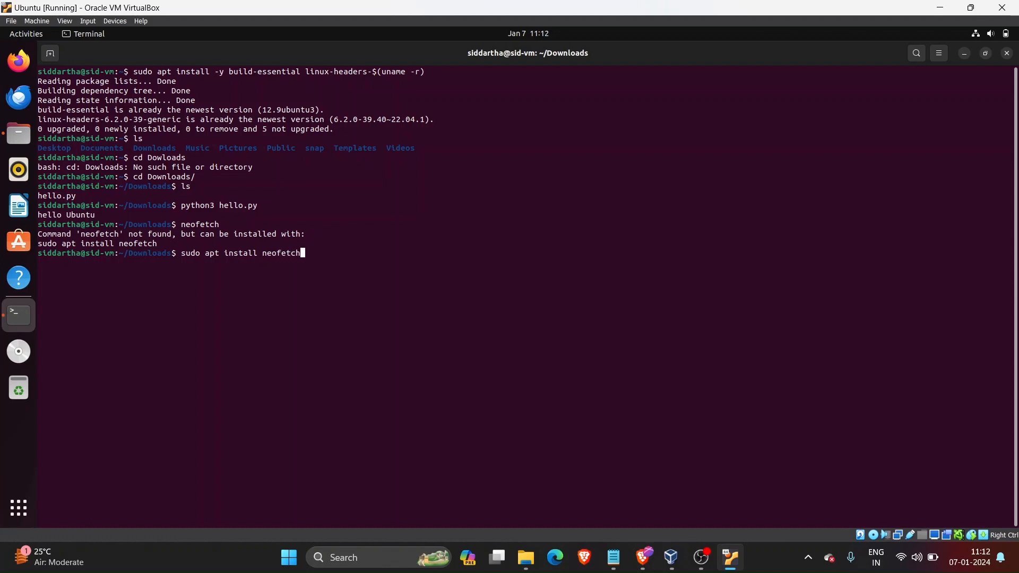
key("Return")
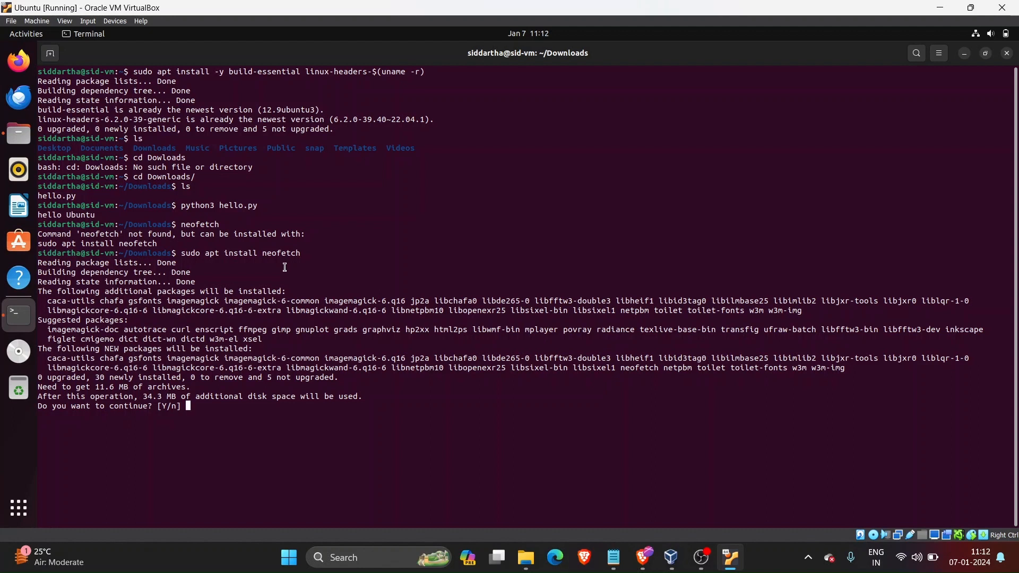
type("Y")
key("Return")
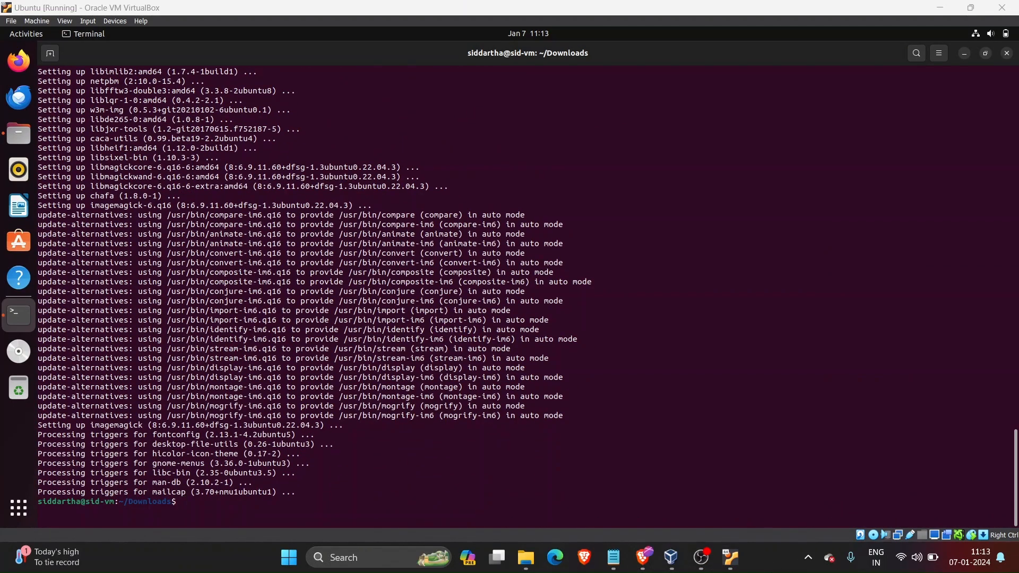
Run neofetch in the terminal to display the virtual machine's system information
type("neof")
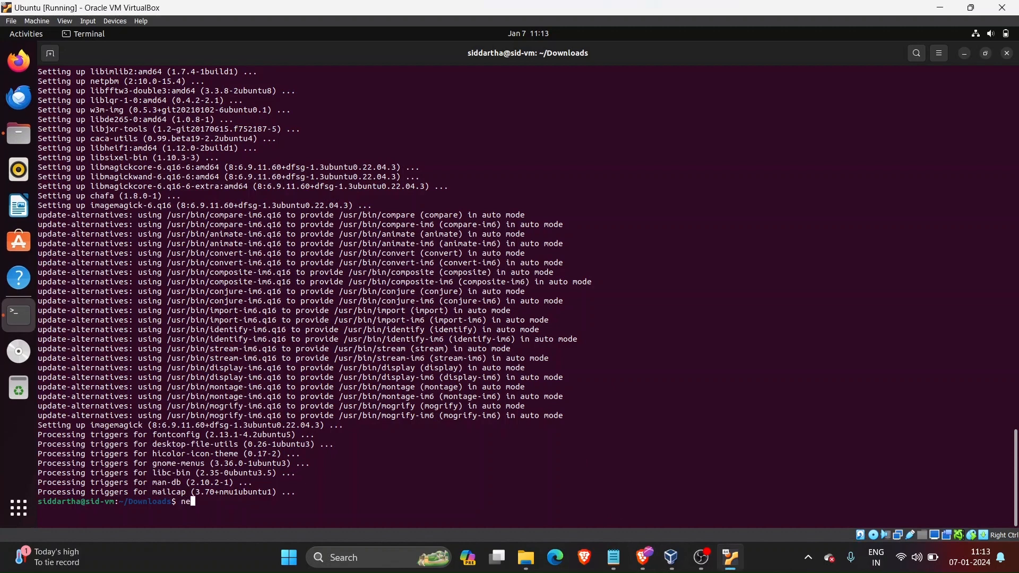
type("etch")
key("Return")
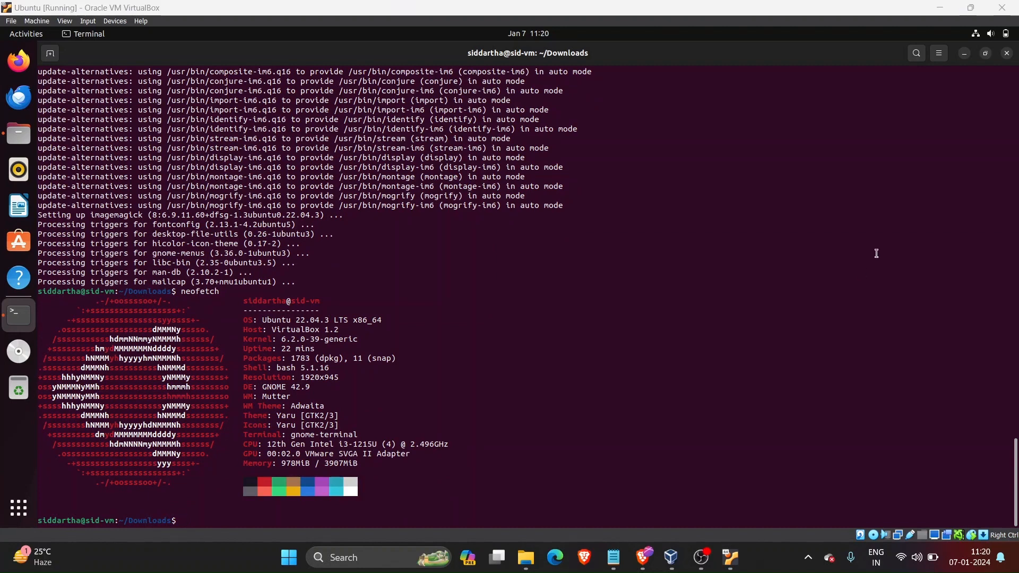
Restart the Ubuntu guest from its system power options and confirm the restart
left_click(1002, 35)
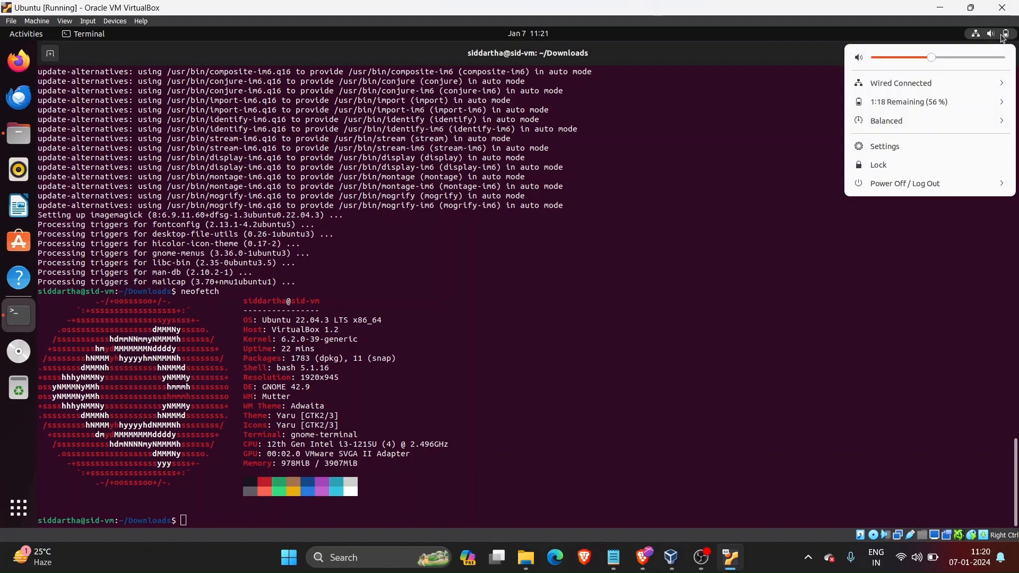
left_click(928, 184)
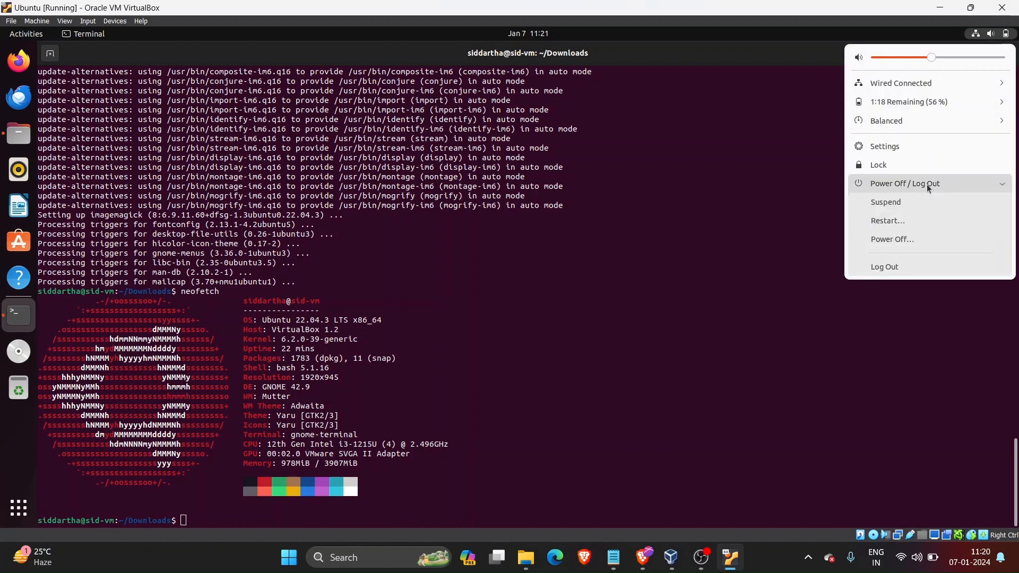
left_click(879, 220)
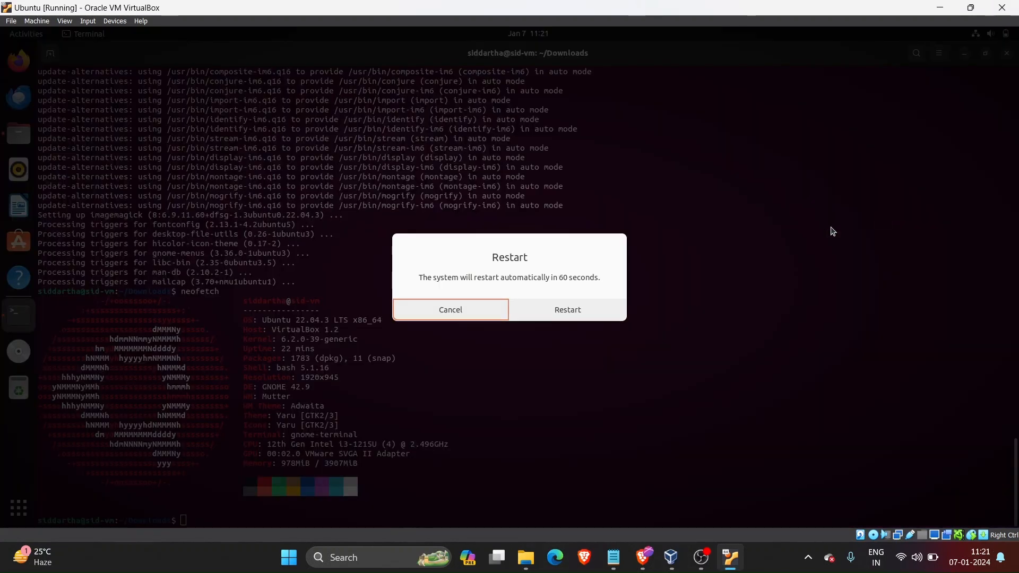
left_click(582, 310)
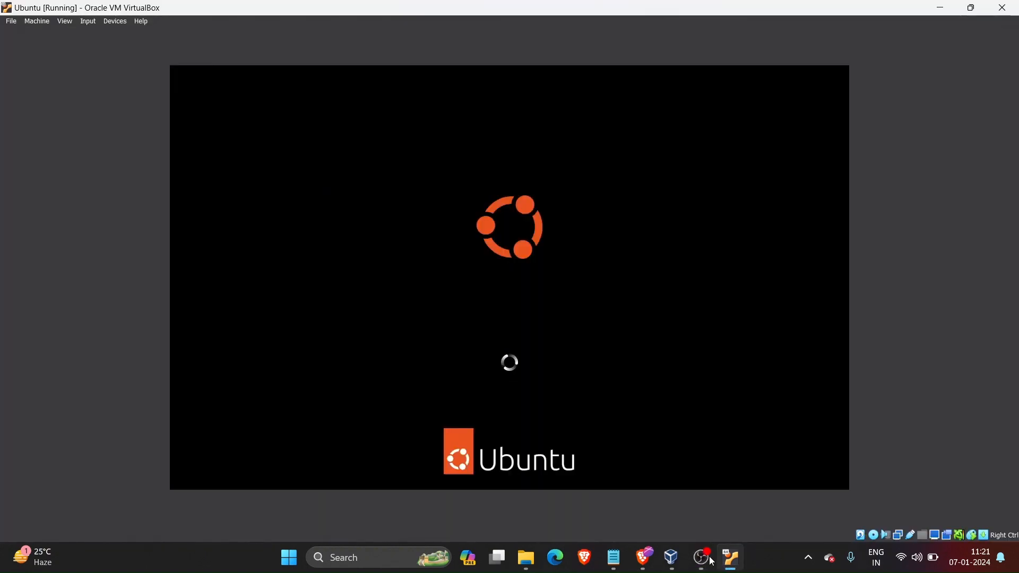
left_click(713, 562)
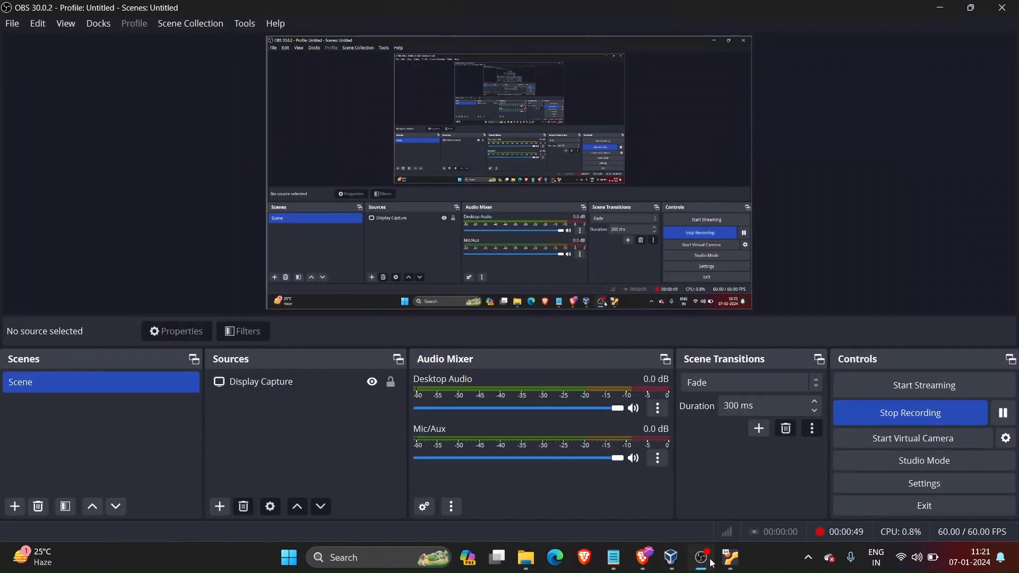
left_click(713, 562)
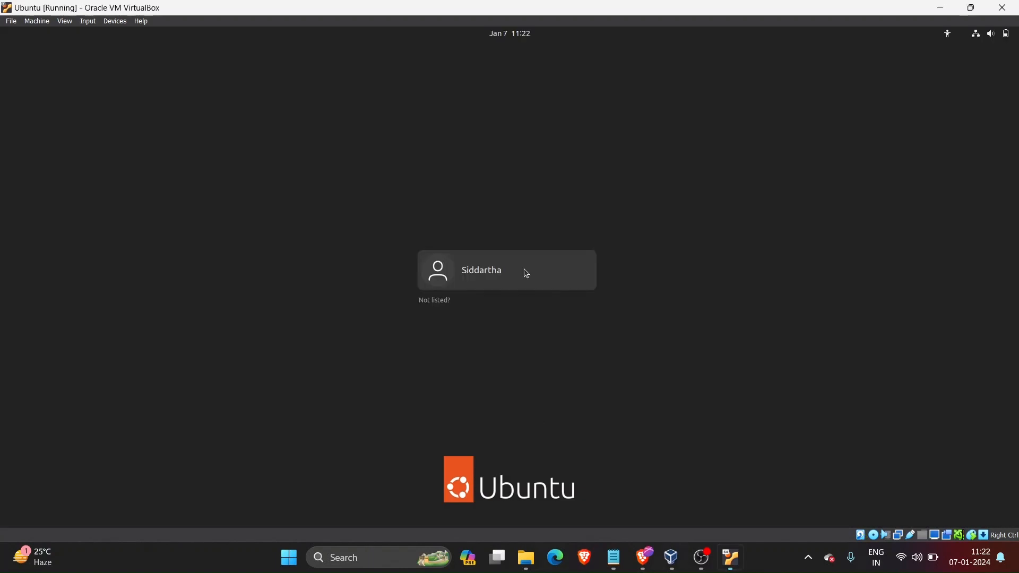
Log in to Ubuntu by selecting the listed user account and entering the account password
left_click(524, 268)
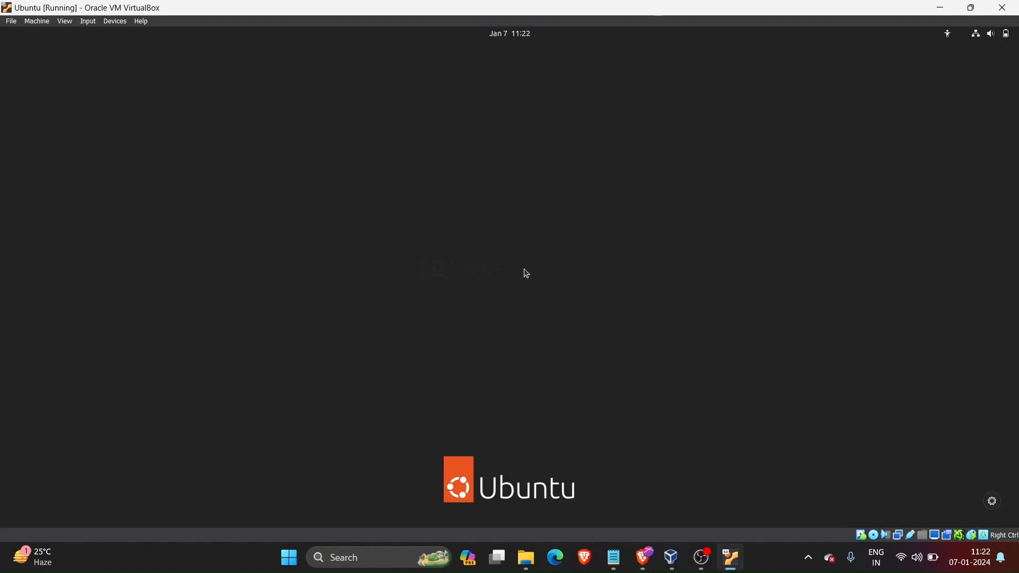
type("**")
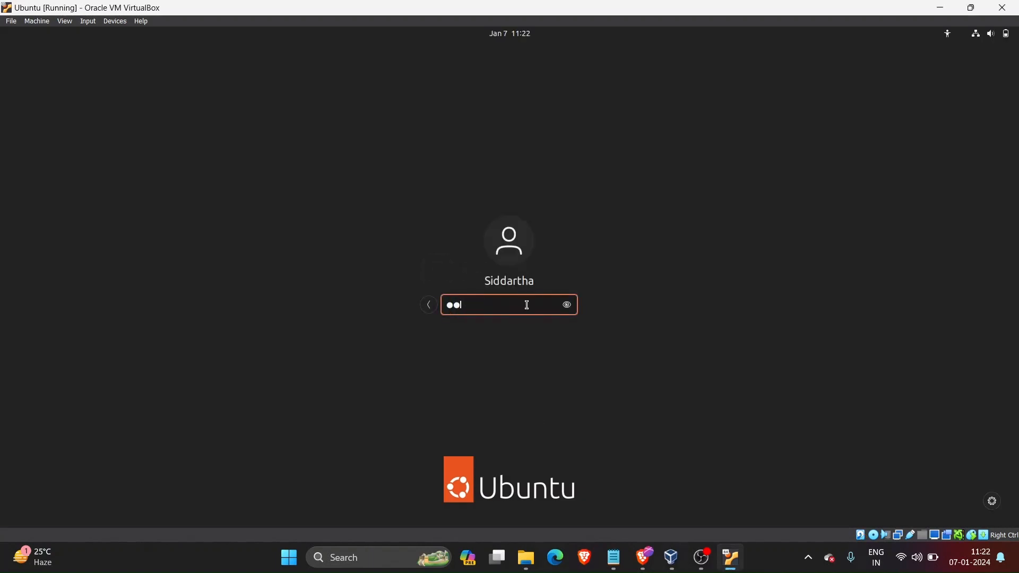
type("******")
key("Return")
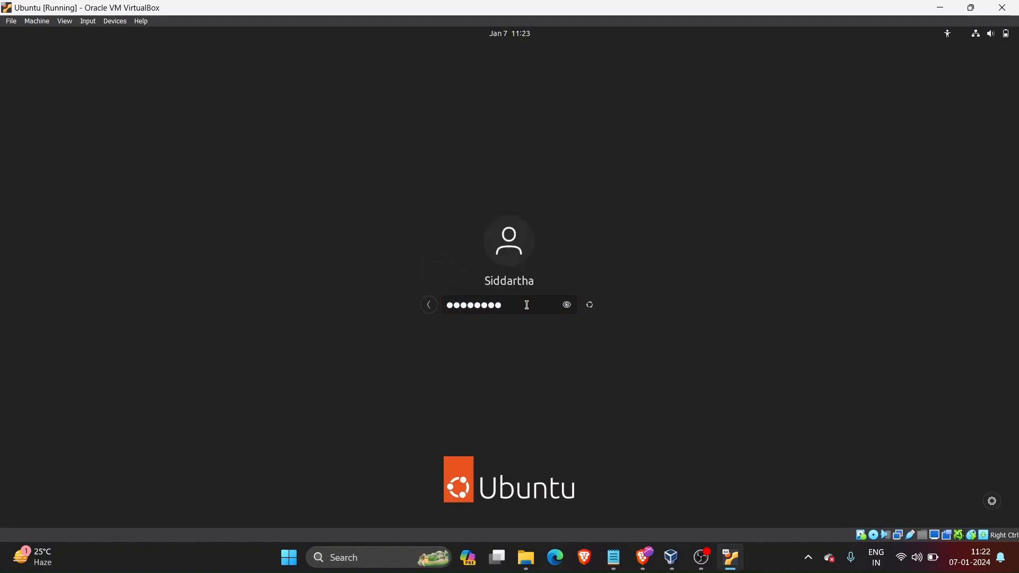